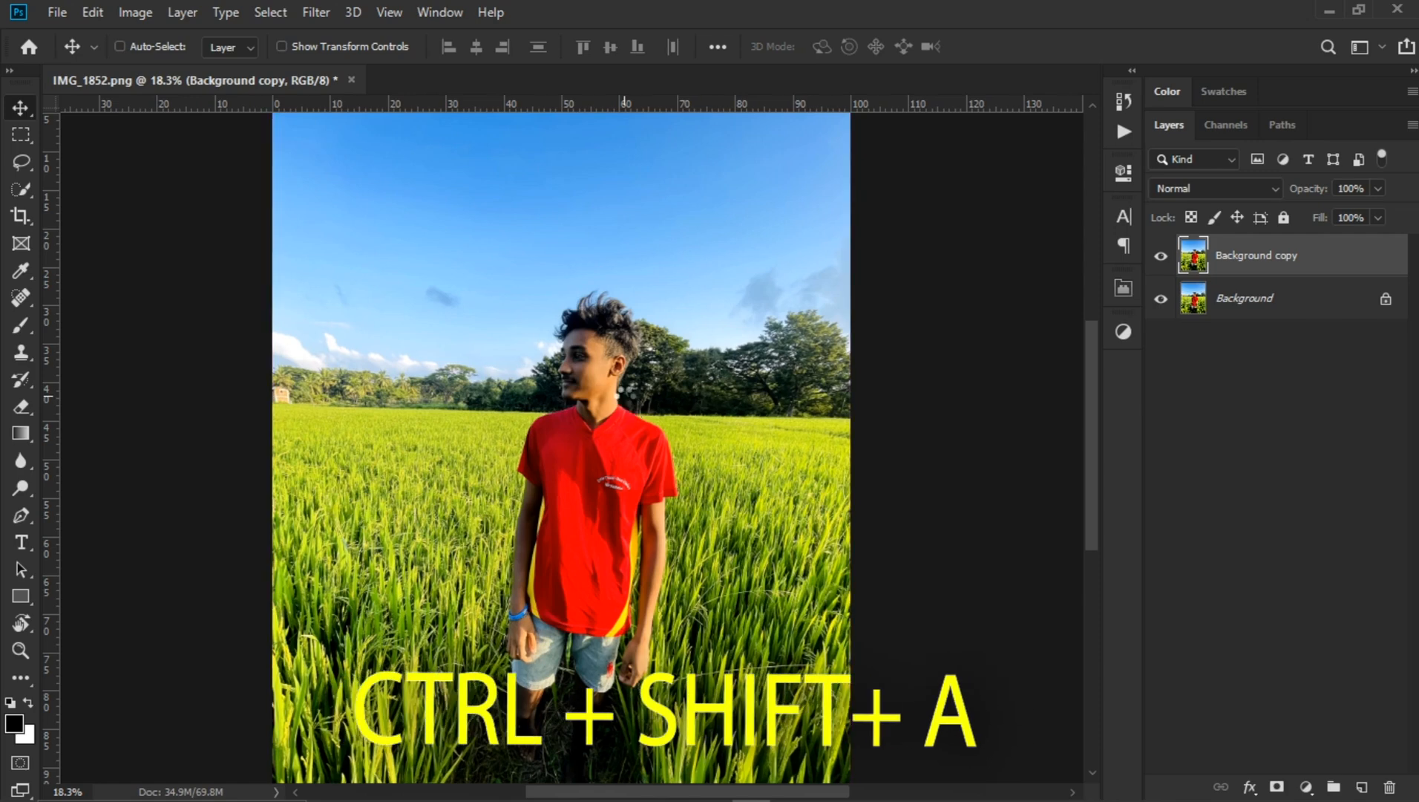
- Open the Camera Raw filter, apply Auto tone, and set Exposure to -0.10, Contrast to -38 and Highlights to -57
key(ctrl+shift+a)
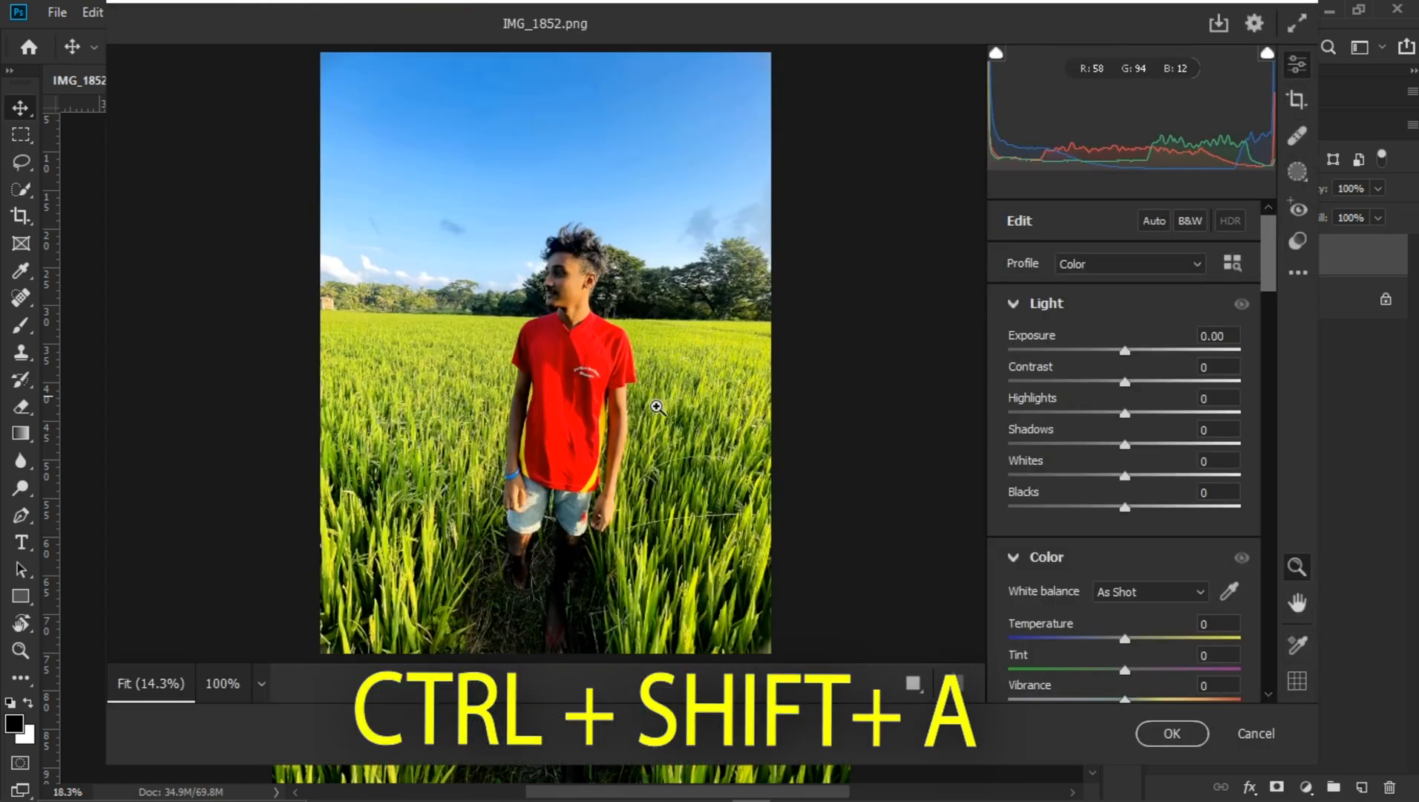
click(1155, 221)
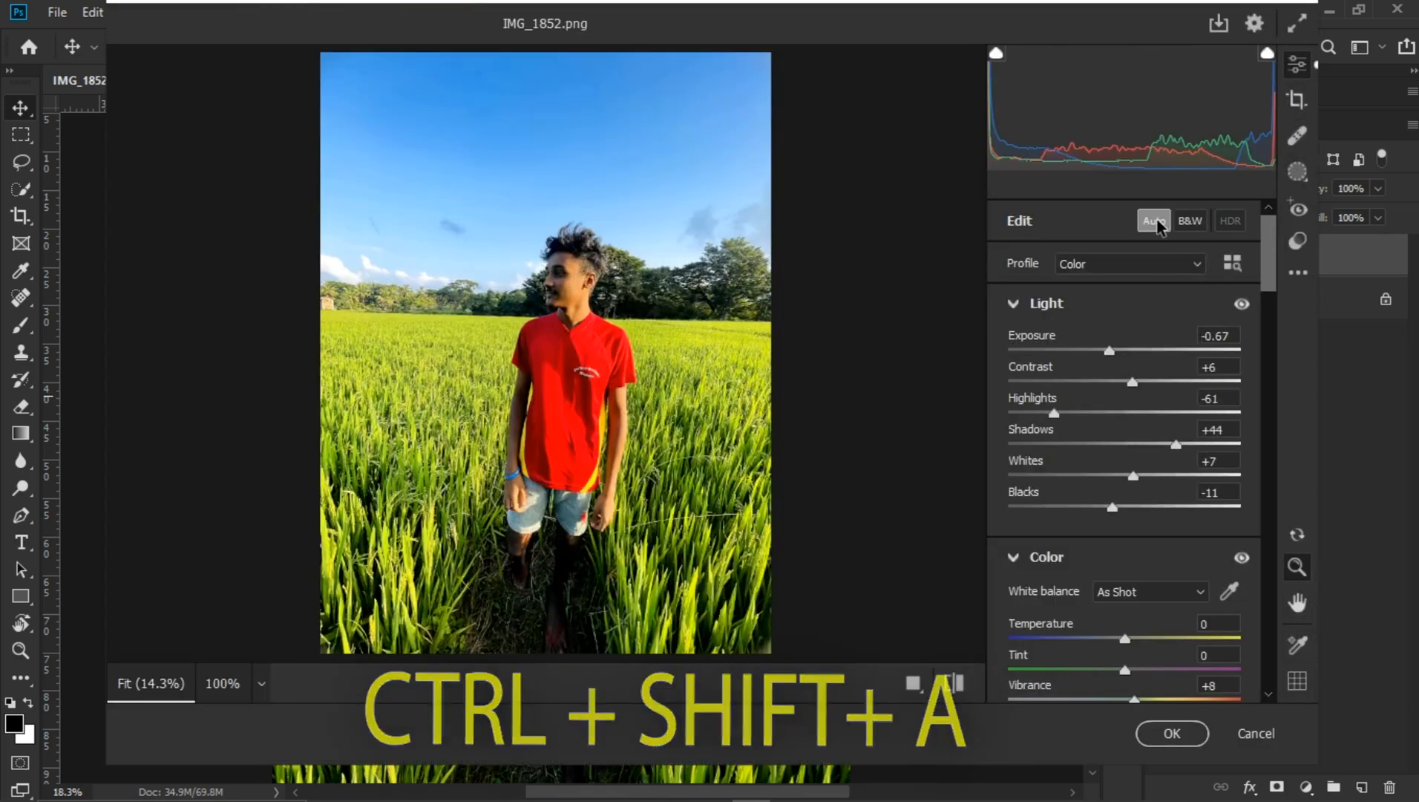
key(XF86MonBrightnessUp)
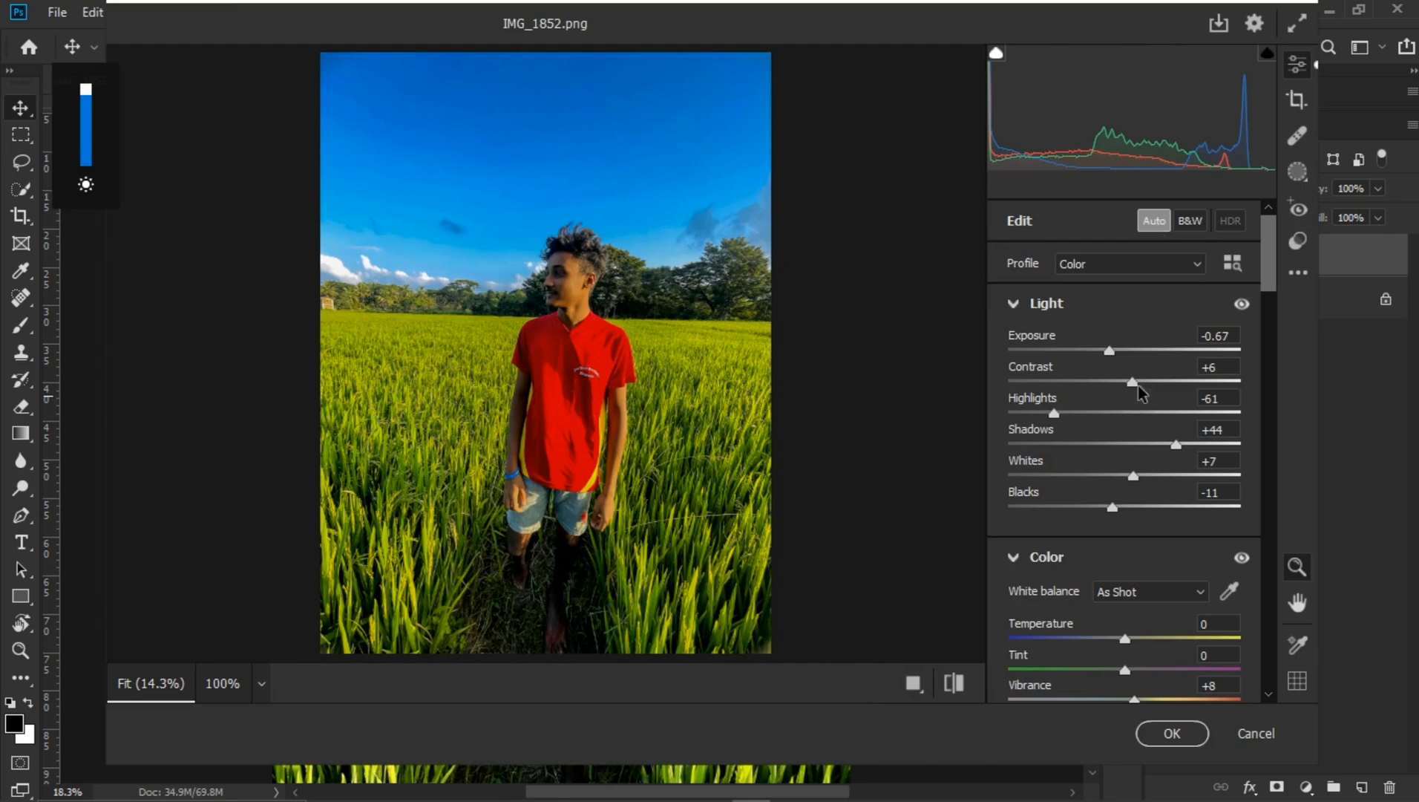
click(1120, 352)
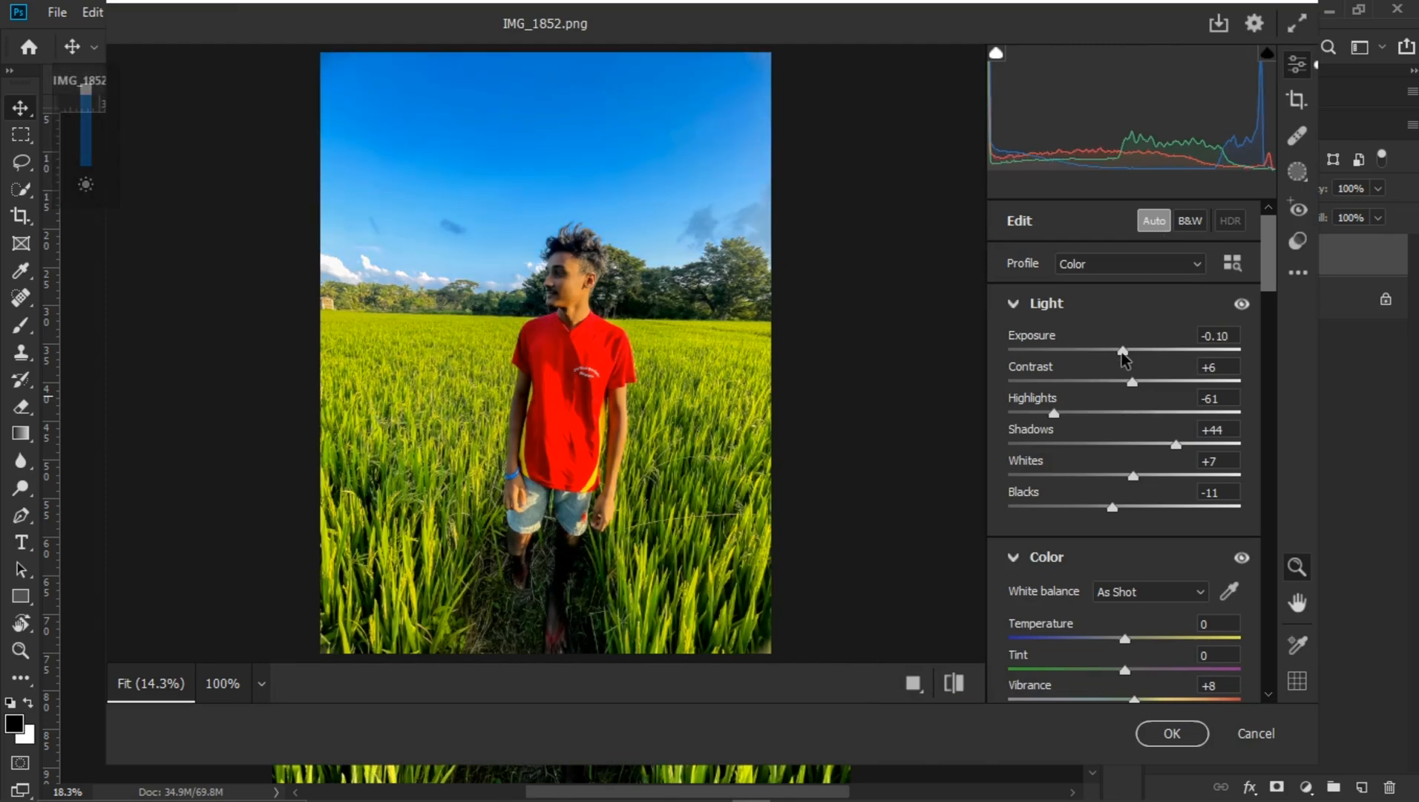
drag(1139, 380, 1057, 401)
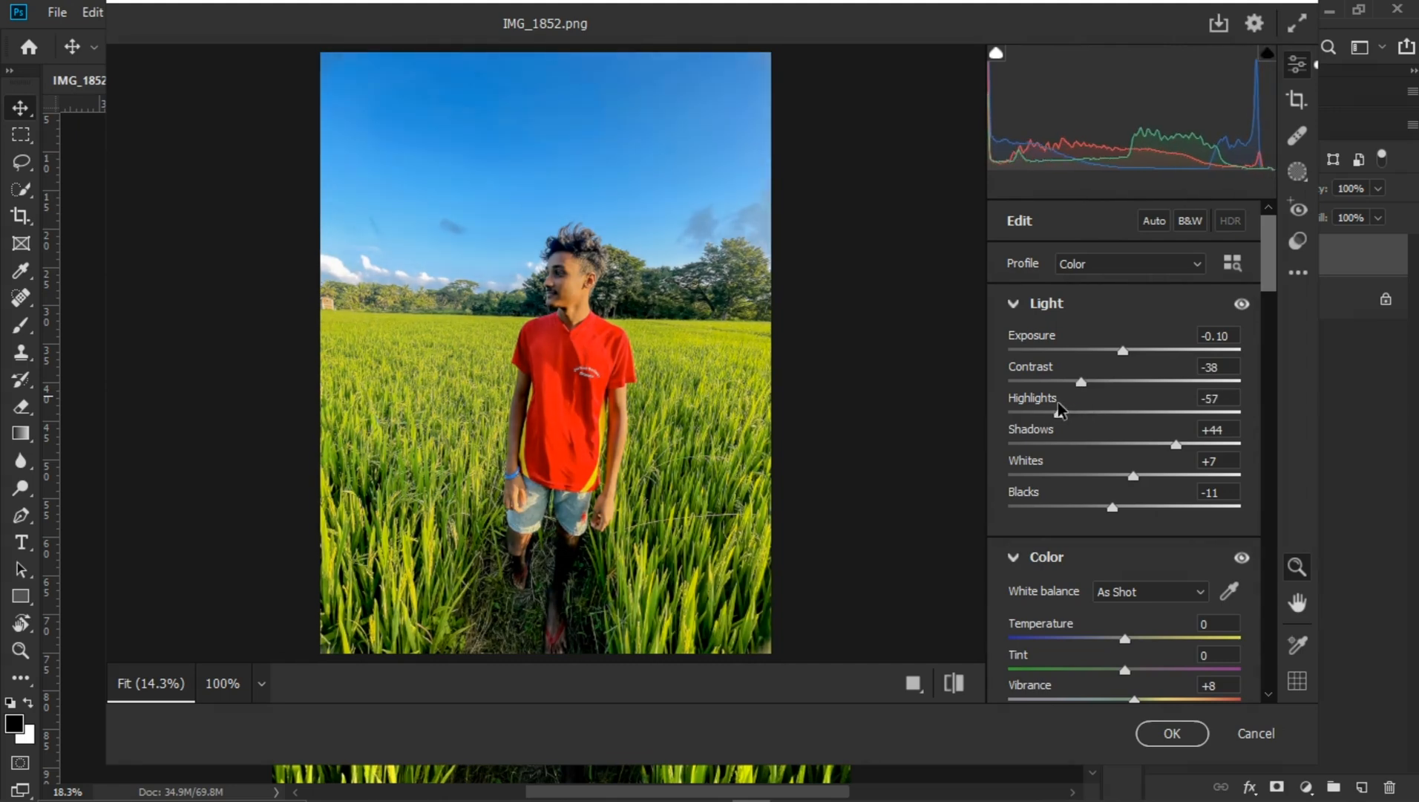
- Set the photo's Temperature to -5, Tint to +11 and Vibrance to +20
scroll(1187, 421, down, 2)
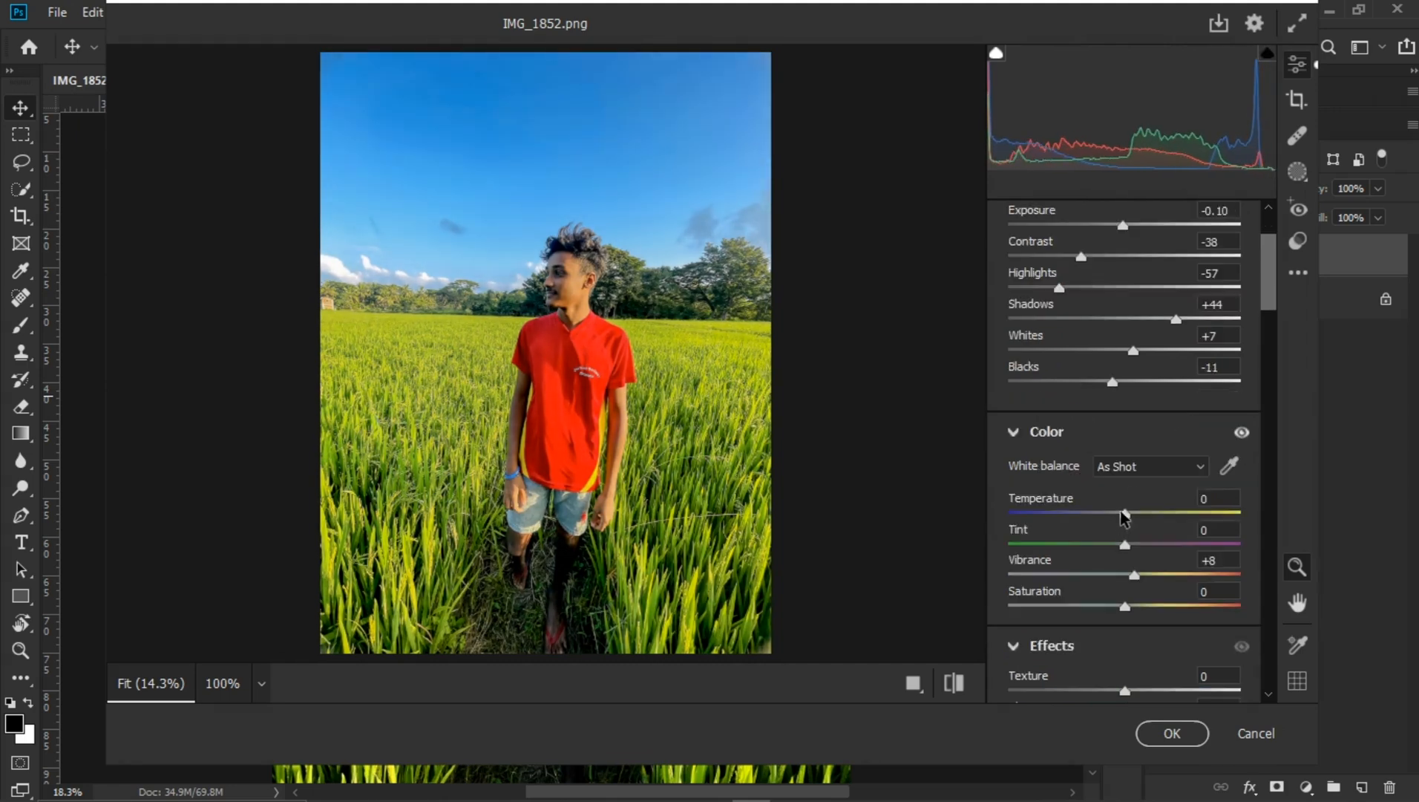
drag(1122, 511, 1148, 571)
- In the Effects settings, set Texture to +12, Clarity to +7 and Vignette to -28
scroll(1151, 565, down, 4)
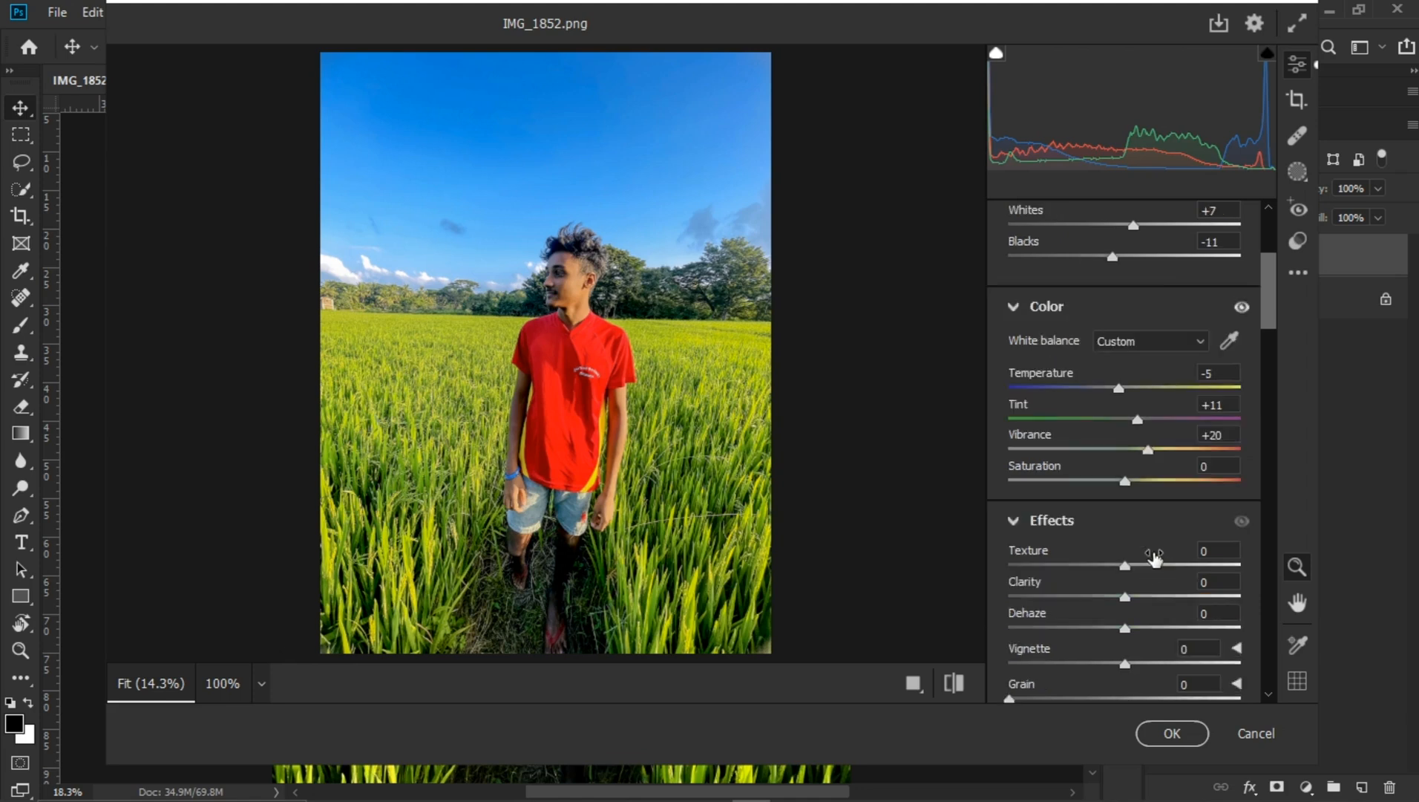
drag(1126, 439, 1135, 475)
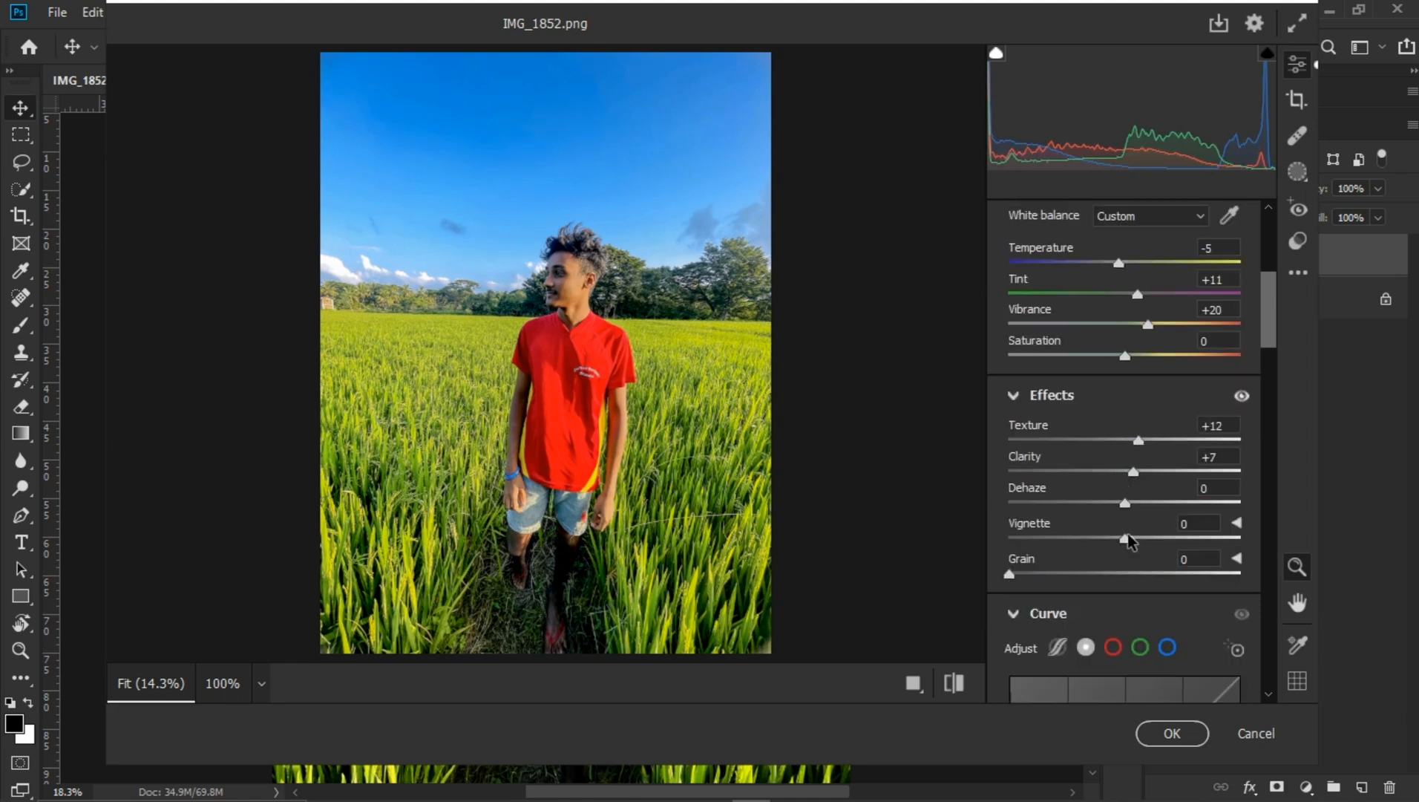
drag(1126, 538, 1095, 536)
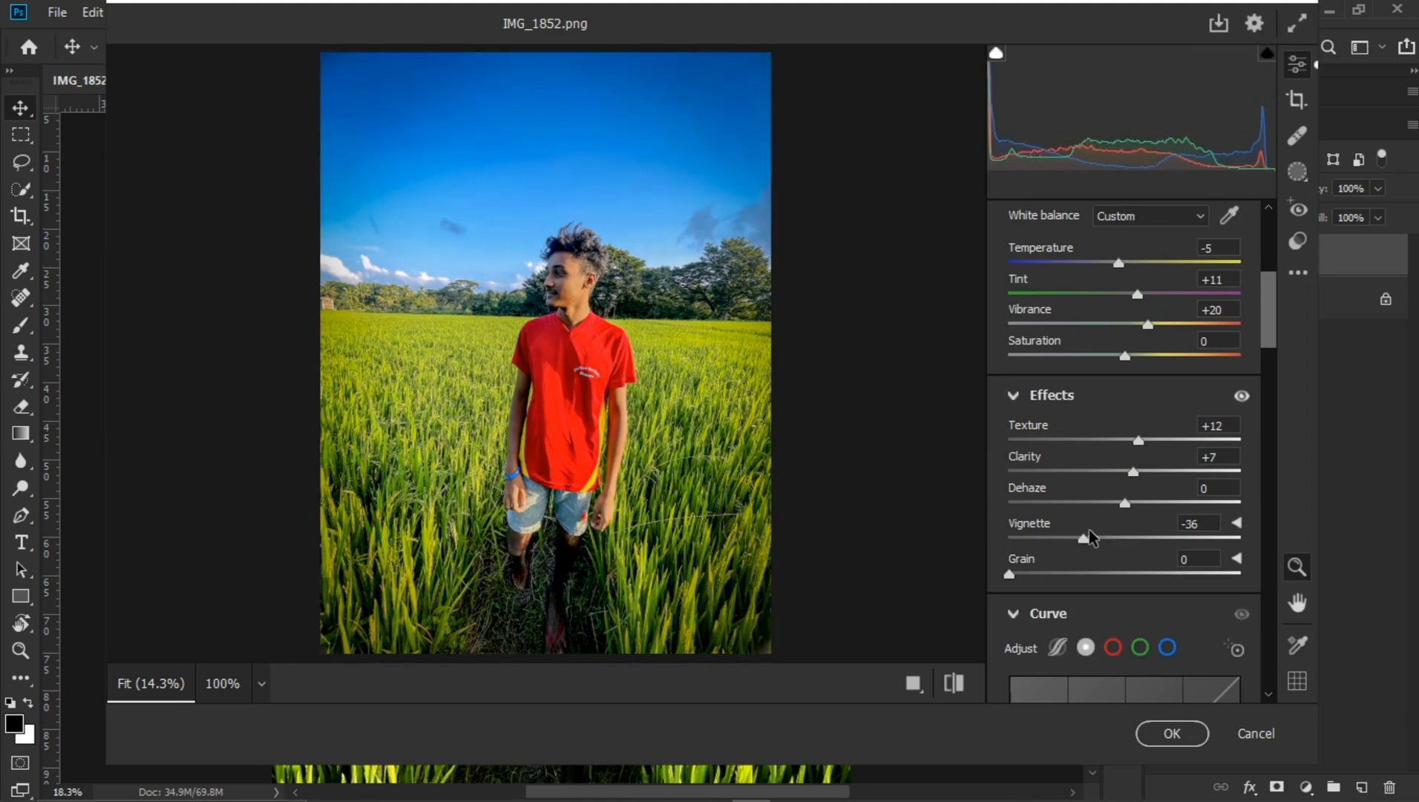
- Shape the red channel curve with a lower point at input 65, output 54 and an upper point at input 190, output 196
scroll(1155, 485, down, 3)
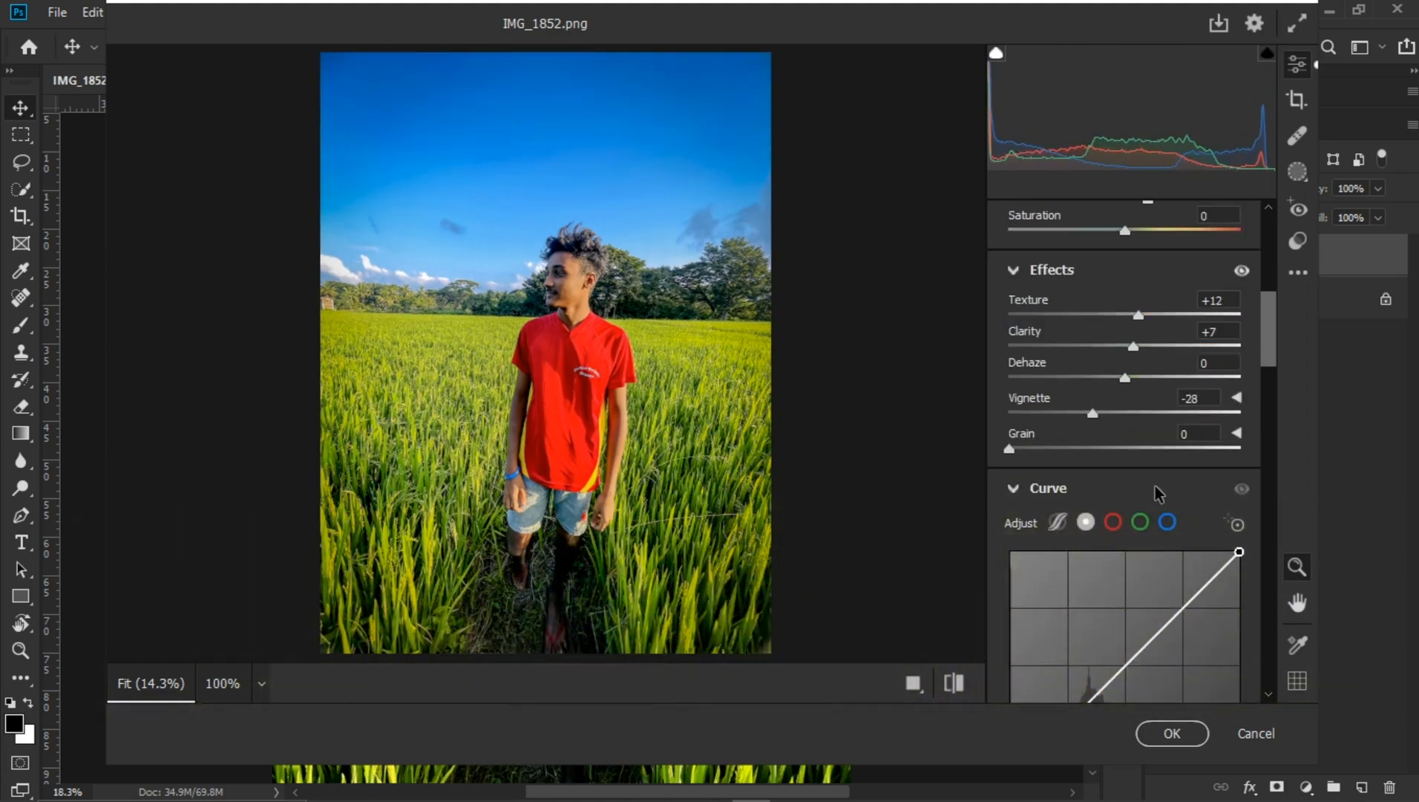
scroll(1155, 485, down, 3)
click(1113, 398)
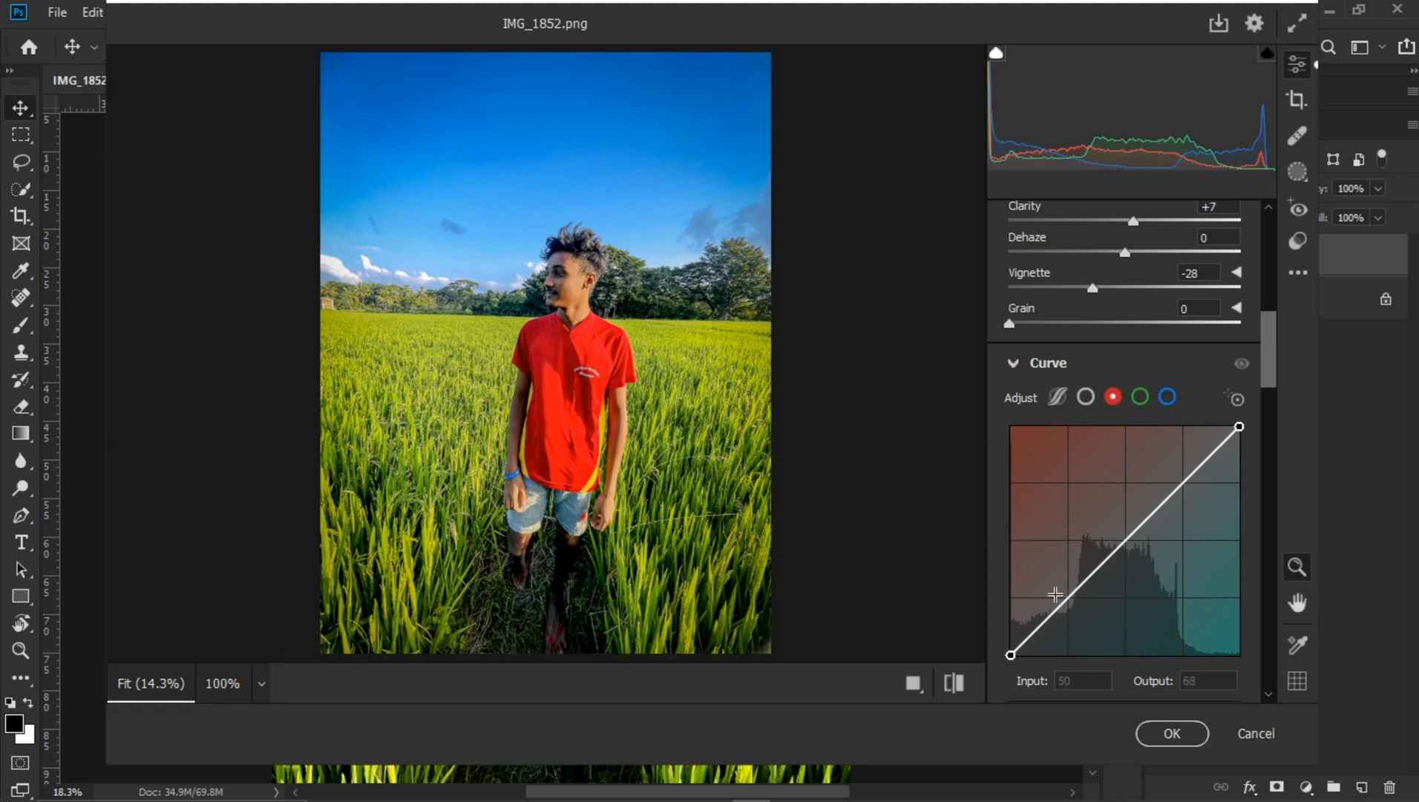
drag(1071, 594, 1069, 607)
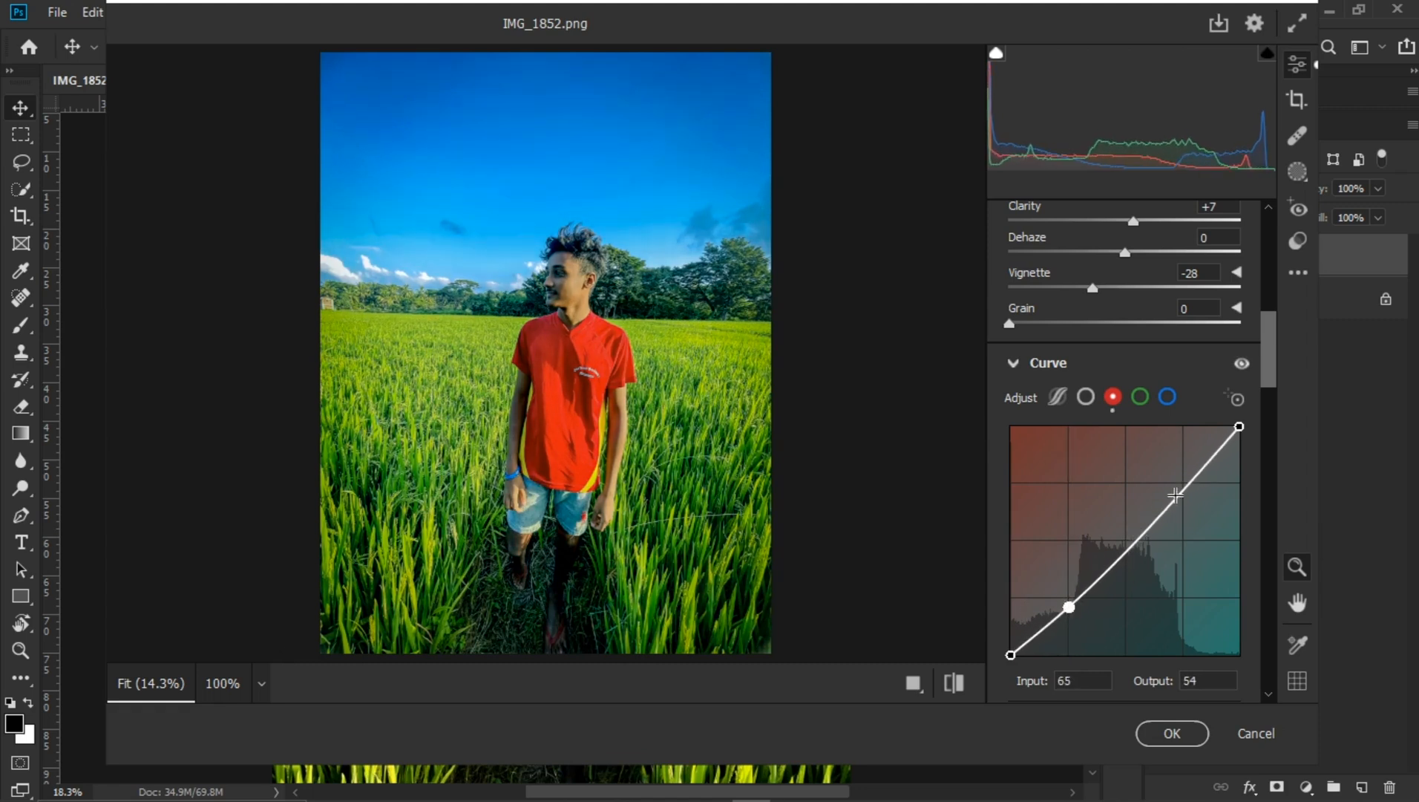
mouse_move(1176, 495)
mouse_down()
mouse_move(1182, 467)
mouse_move(1185, 491)
mouse_move(1180, 480)
mouse_up()
- In the Color Mixer, set the reds' saturation to -12 and adjust the oranges' luminance and saturation
scroll(1162, 508, down, 5)
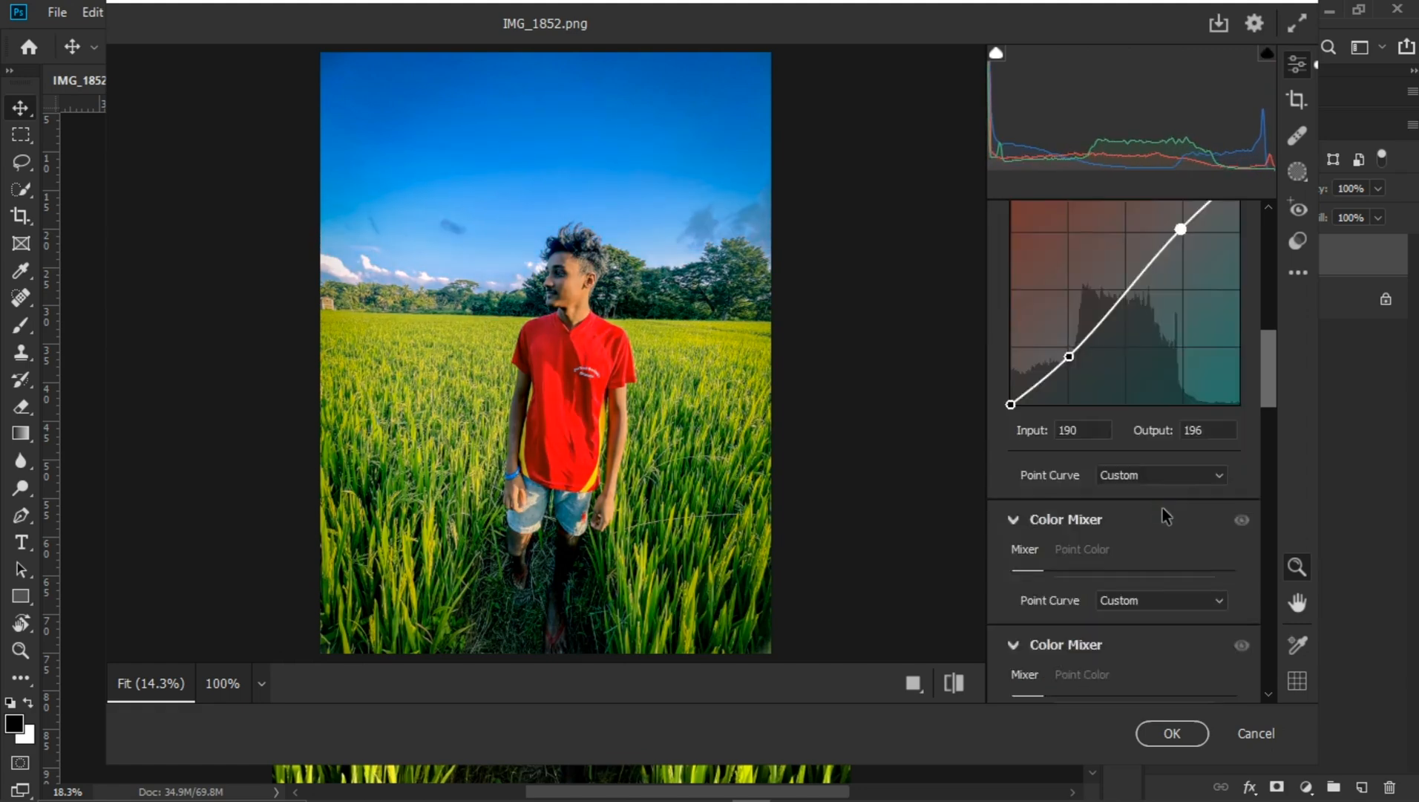
click(1018, 495)
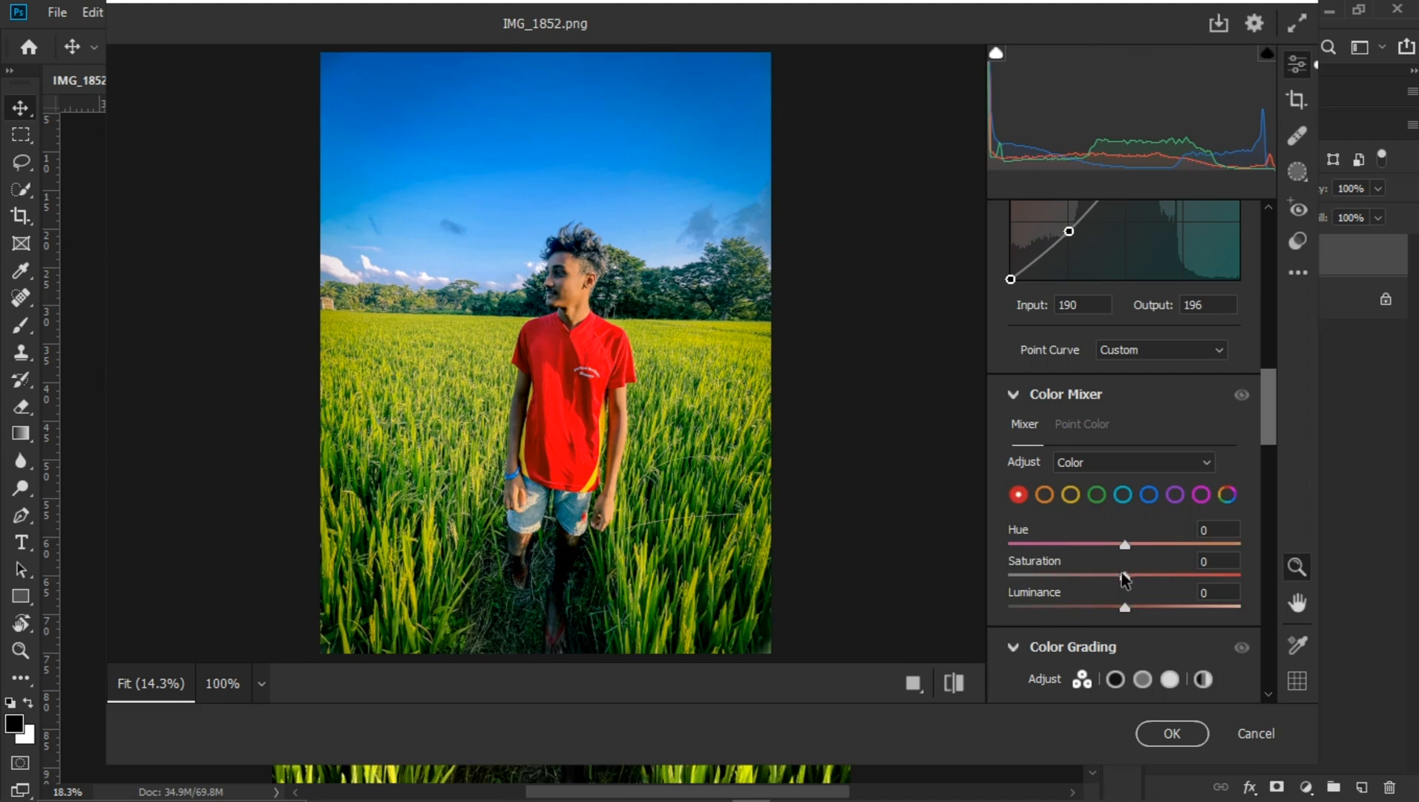
drag(1125, 576, 1111, 579)
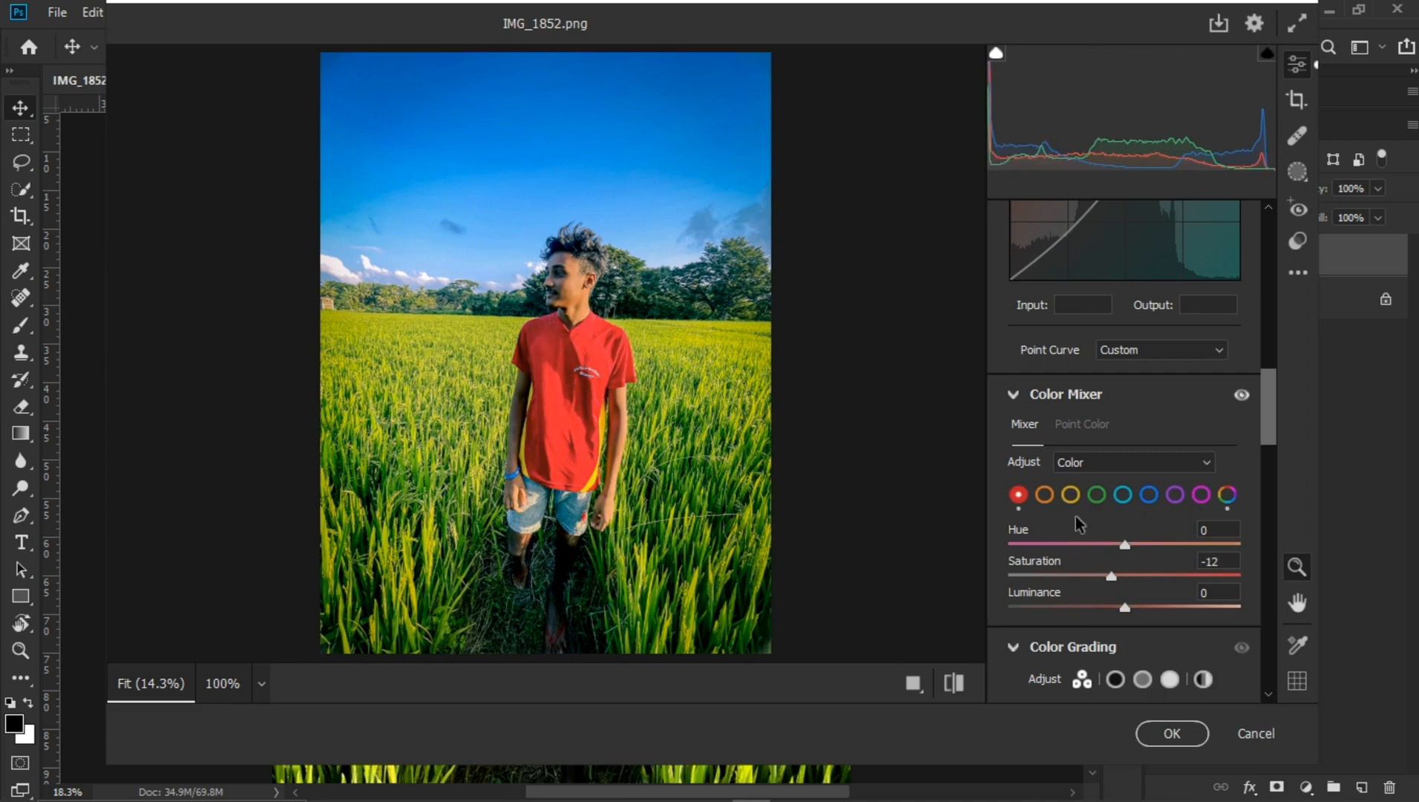
click(1045, 498)
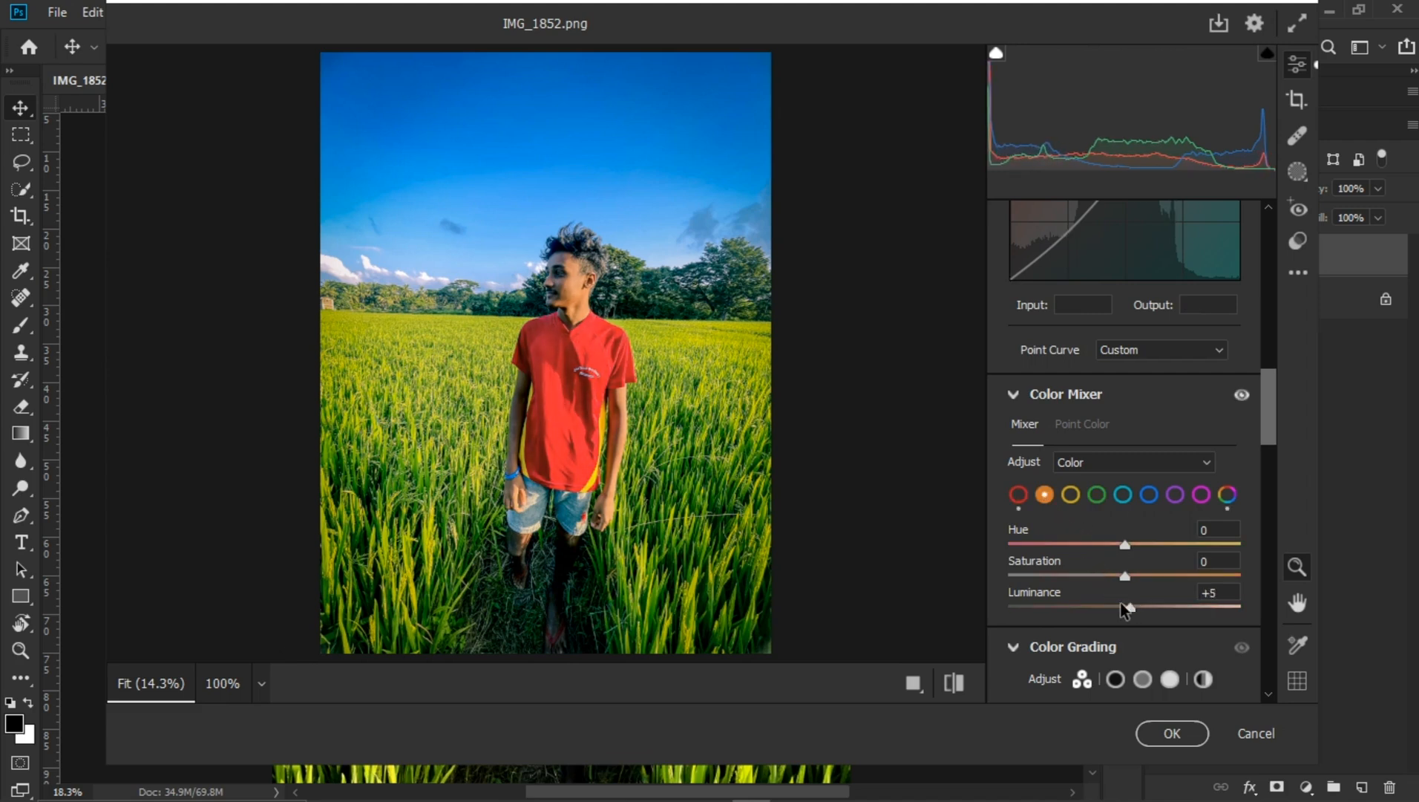
drag(1124, 604, 1110, 561)
- In the Color Mixer, set the greens to Hue +11, Saturation -5 and Luminance +16
click(1072, 498)
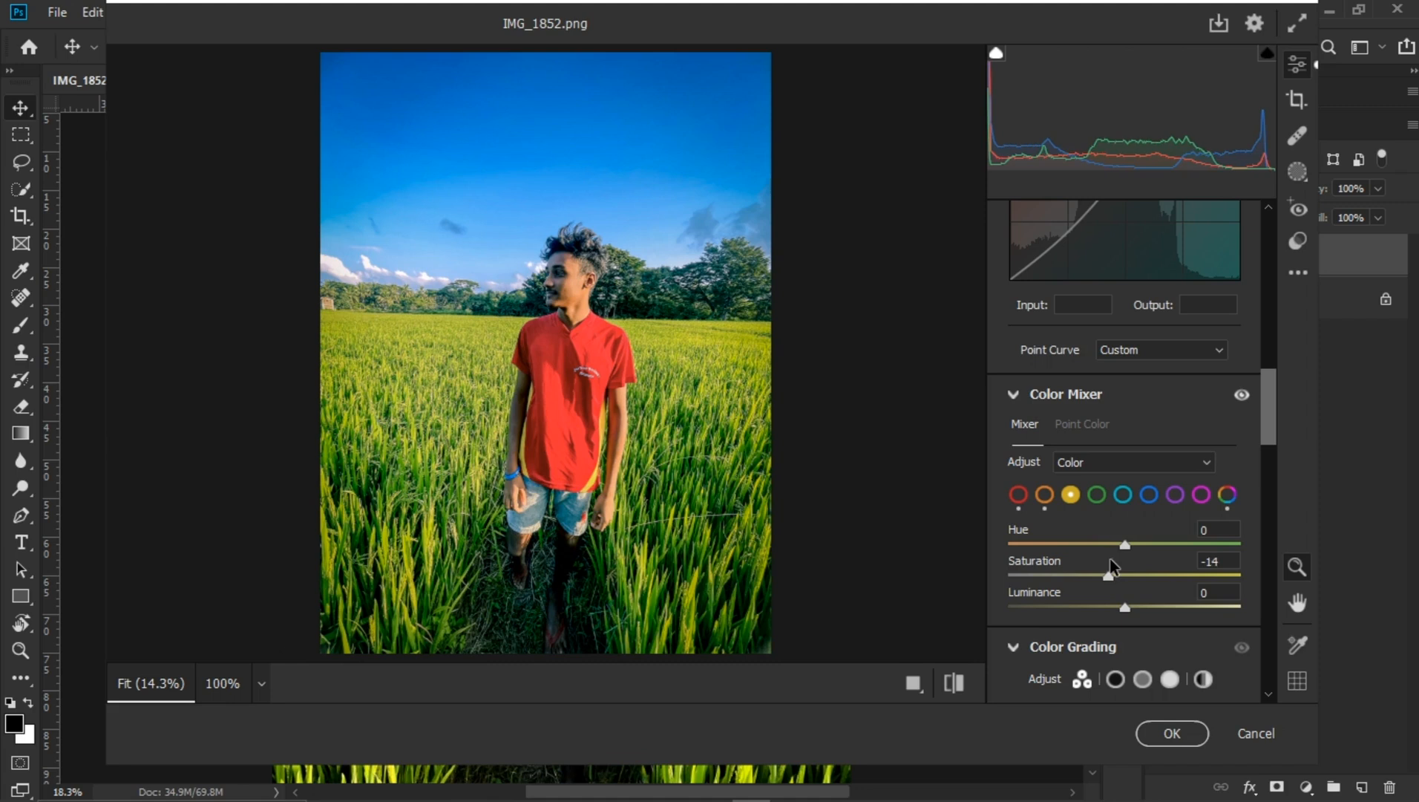
click(1096, 495)
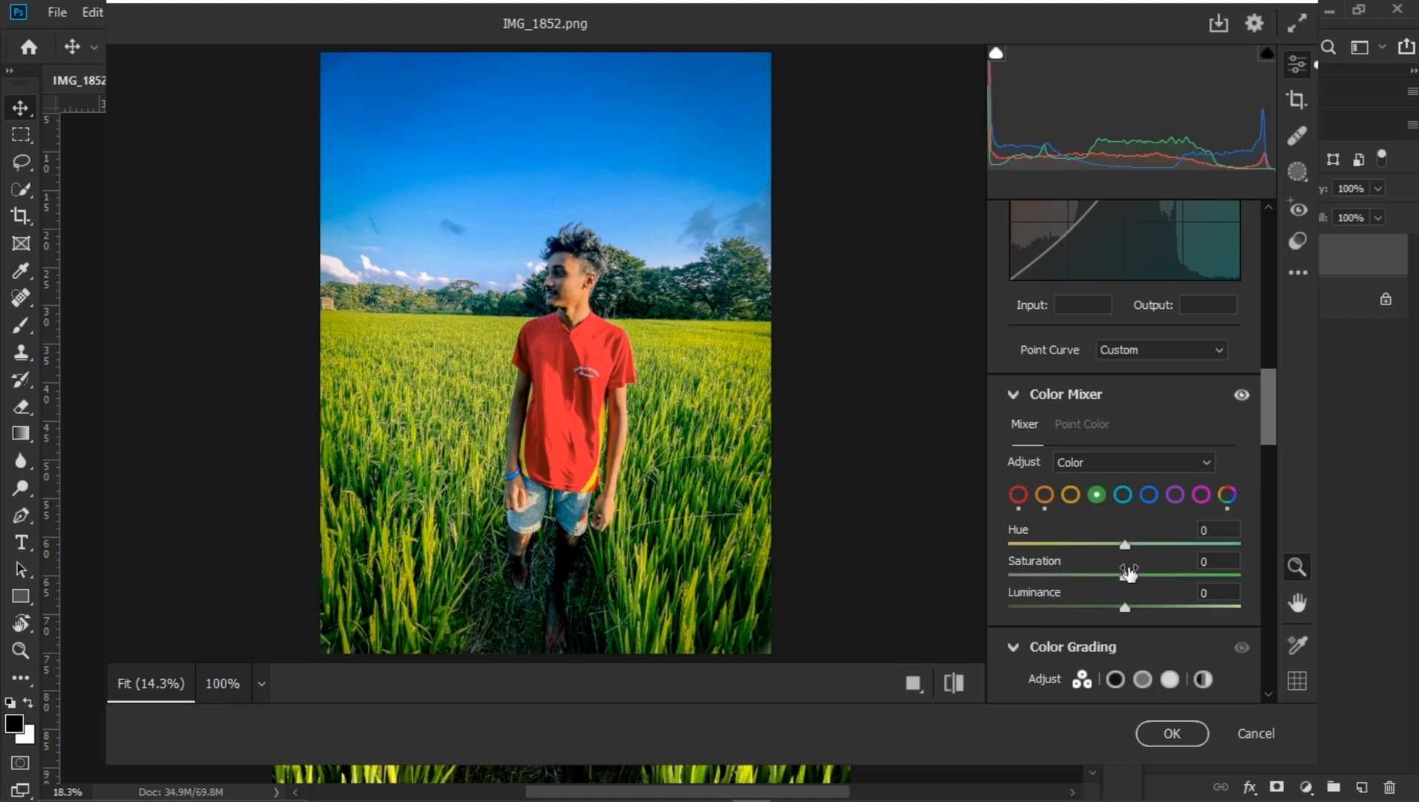
mouse_move(1125, 603)
mouse_down()
mouse_move(1097, 603)
mouse_move(1147, 598)
mouse_move(1080, 575)
mouse_move(1123, 576)
mouse_move(1090, 546)
mouse_move(1138, 548)
mouse_move(1119, 575)
mouse_up()
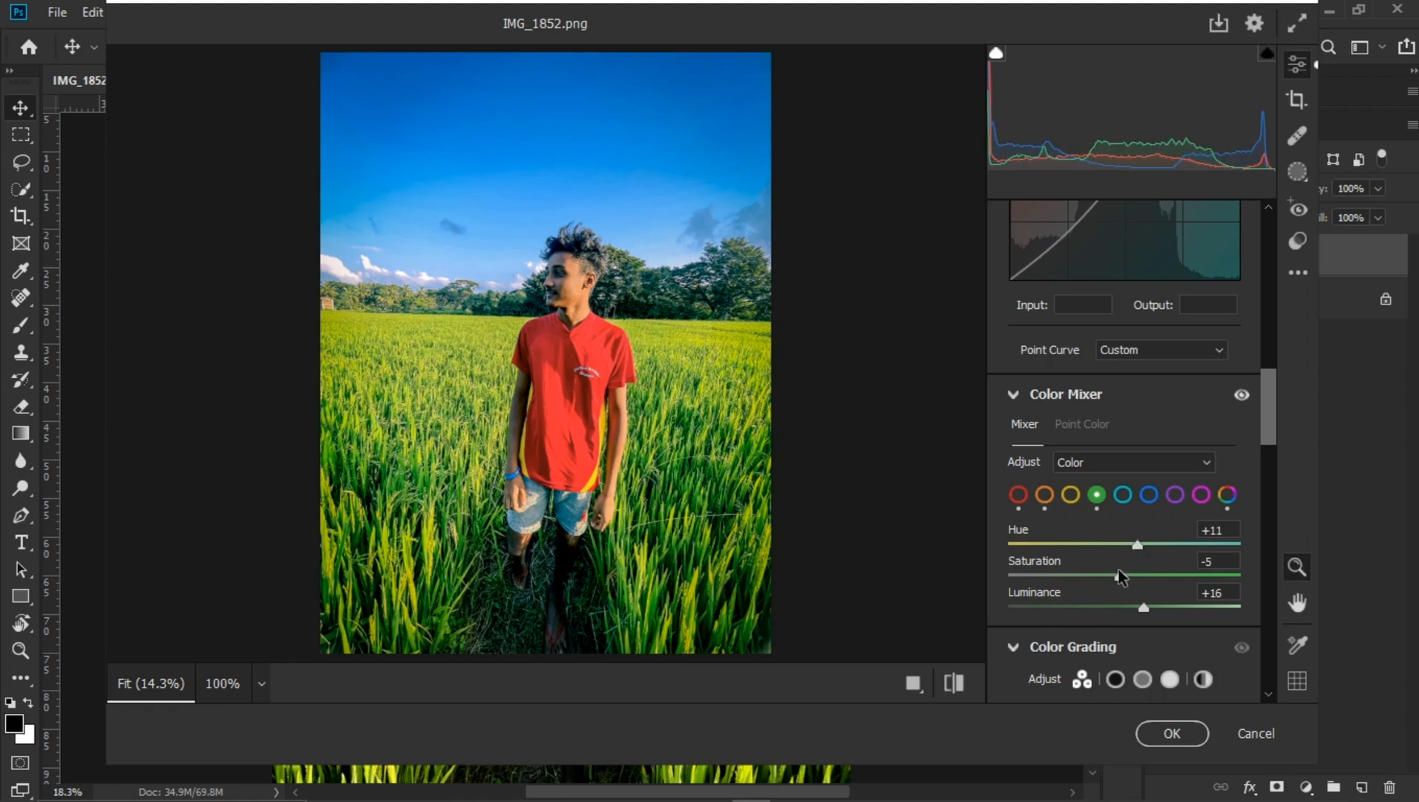
- Color grade the shadows to hue 27, saturation 14, shift the highlights toward orange, and set the midtones to hue 54, saturation 19
scroll(1145, 548, down, 5)
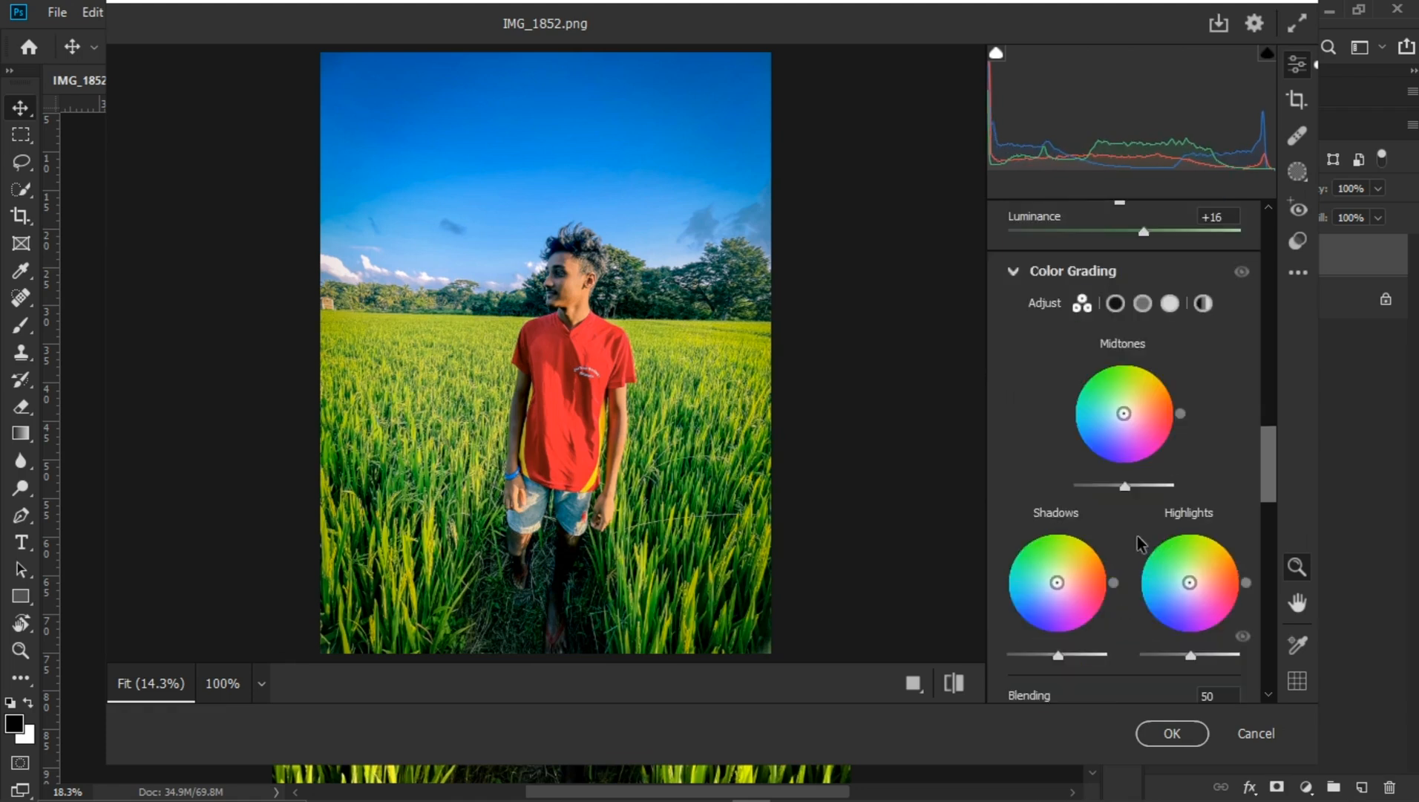
mouse_move(1050, 570)
mouse_down()
mouse_move(1040, 586)
mouse_move(1061, 580)
mouse_up()
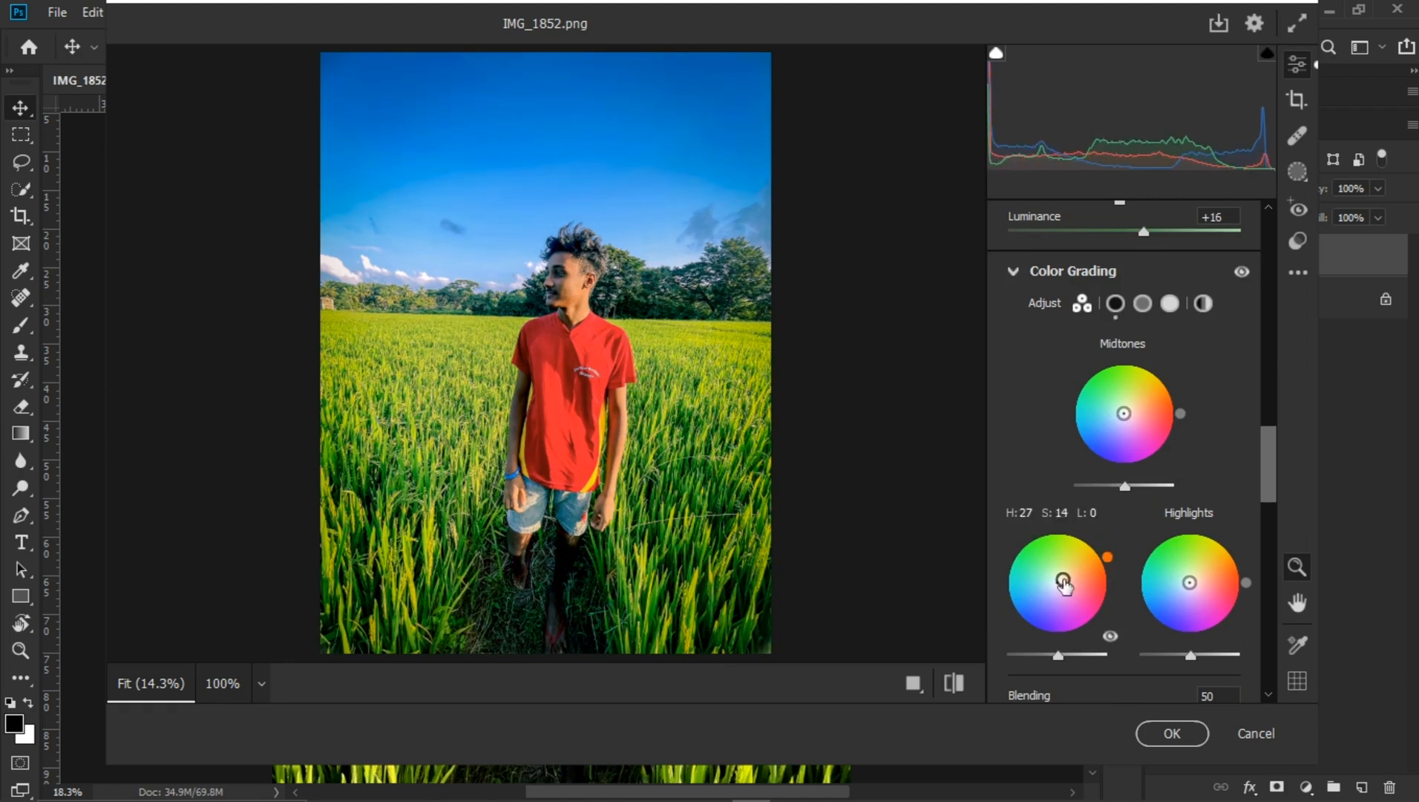
drag(1158, 551, 1201, 577)
mouse_move(1111, 398)
mouse_down()
mouse_move(1128, 412)
mouse_move(1111, 416)
mouse_move(1129, 407)
mouse_up()
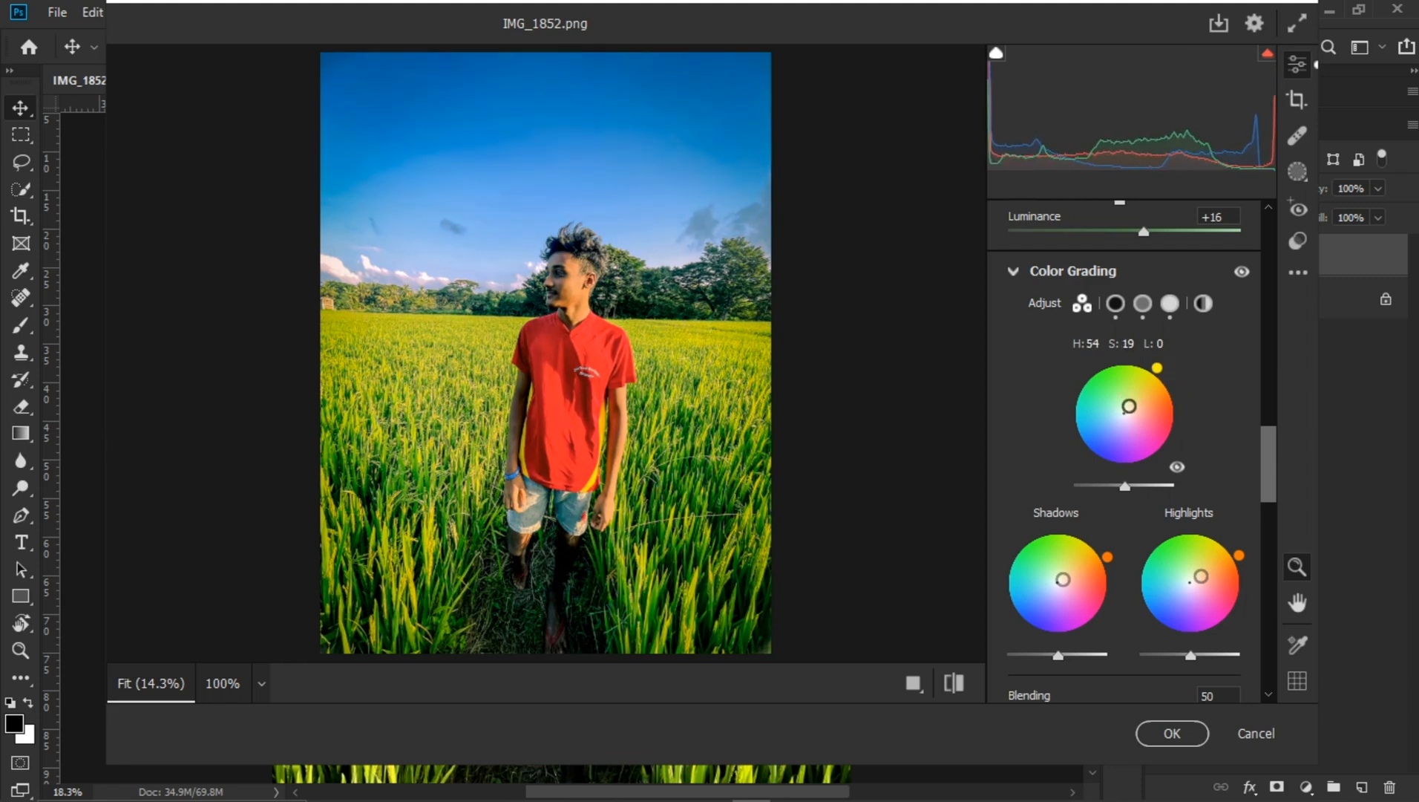
- Set the color grading Blending to 57 and Balance to +5
scroll(1098, 520, down, 5)
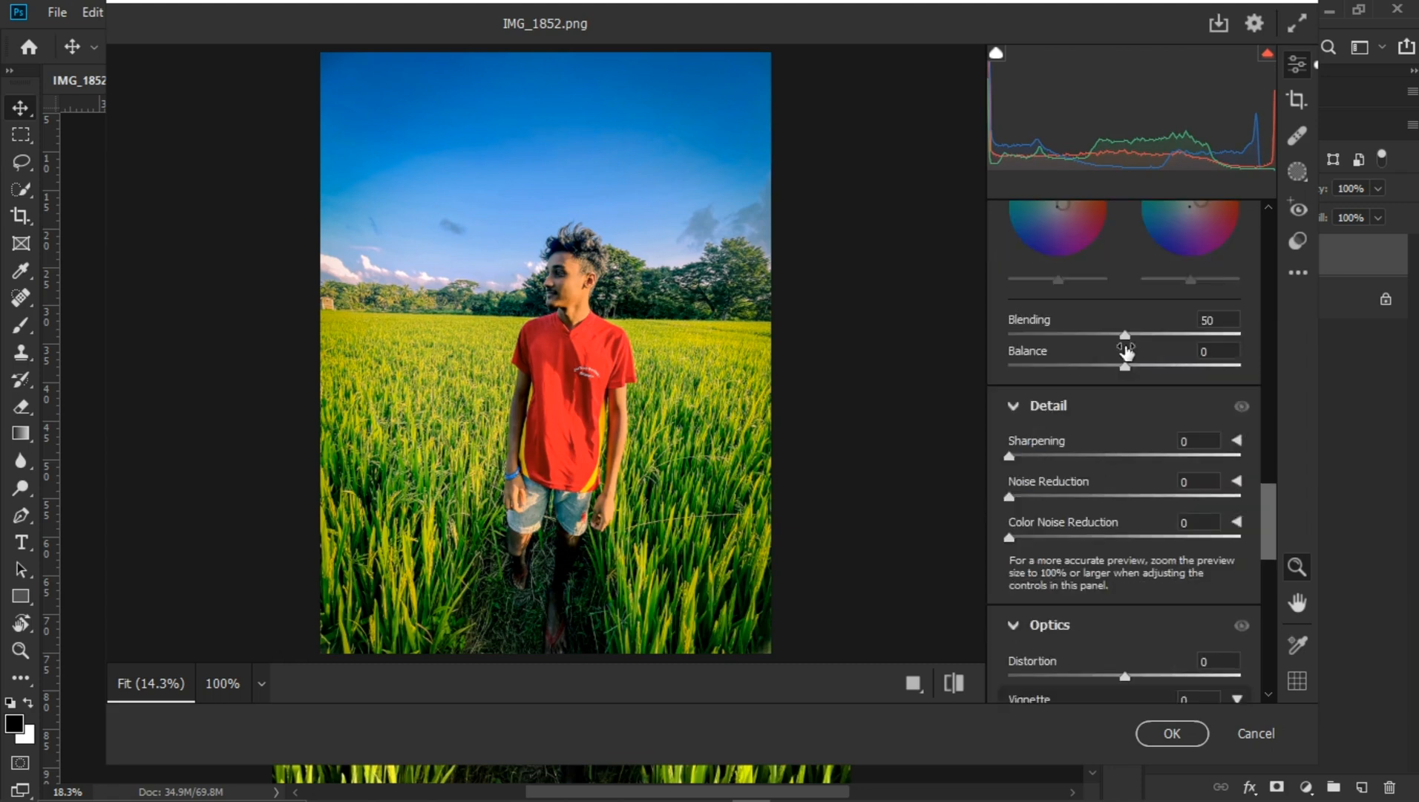
drag(1125, 335, 1141, 336)
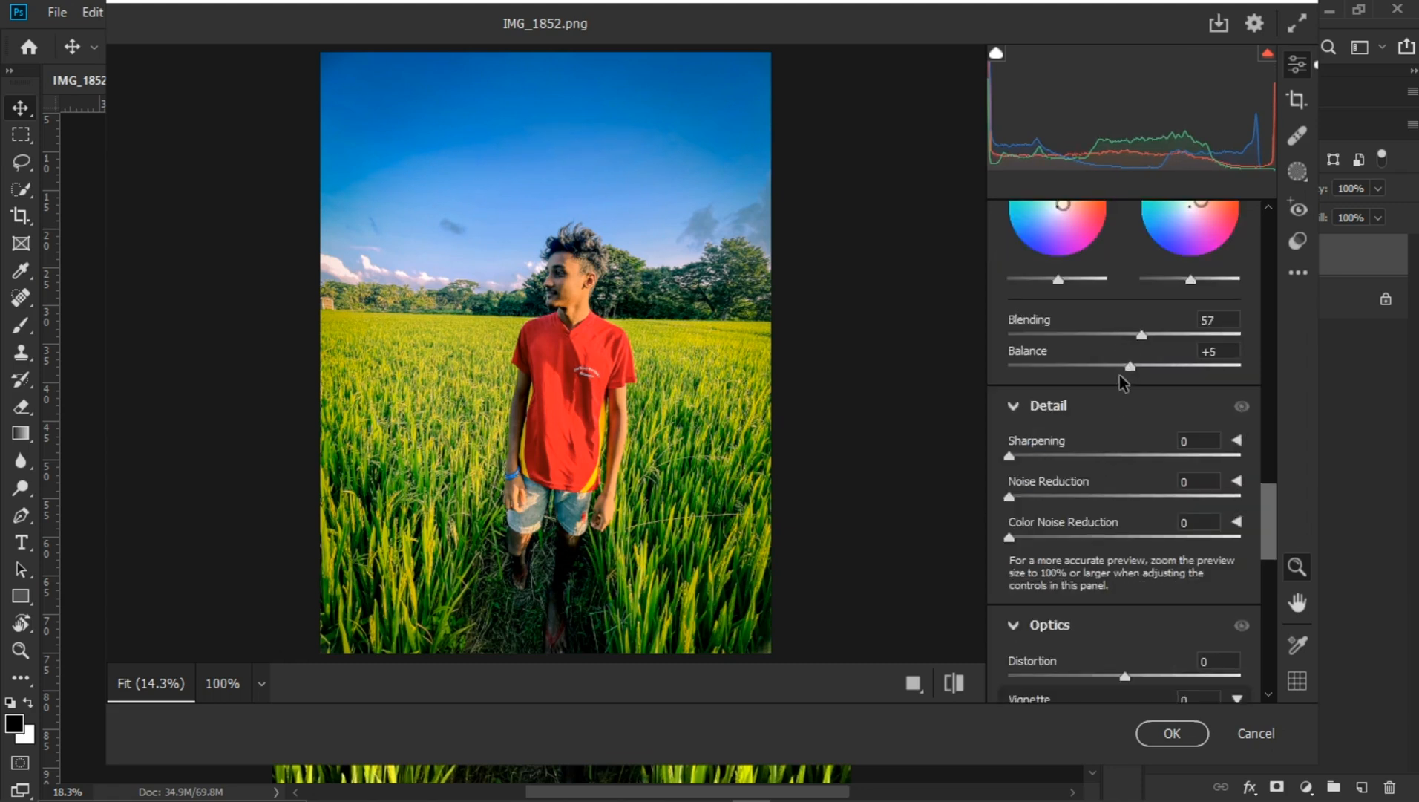
- Compare the photo before and after the edits, and apply the Camera Raw filter to the Background copy layer
scroll(1114, 375, up, 7)
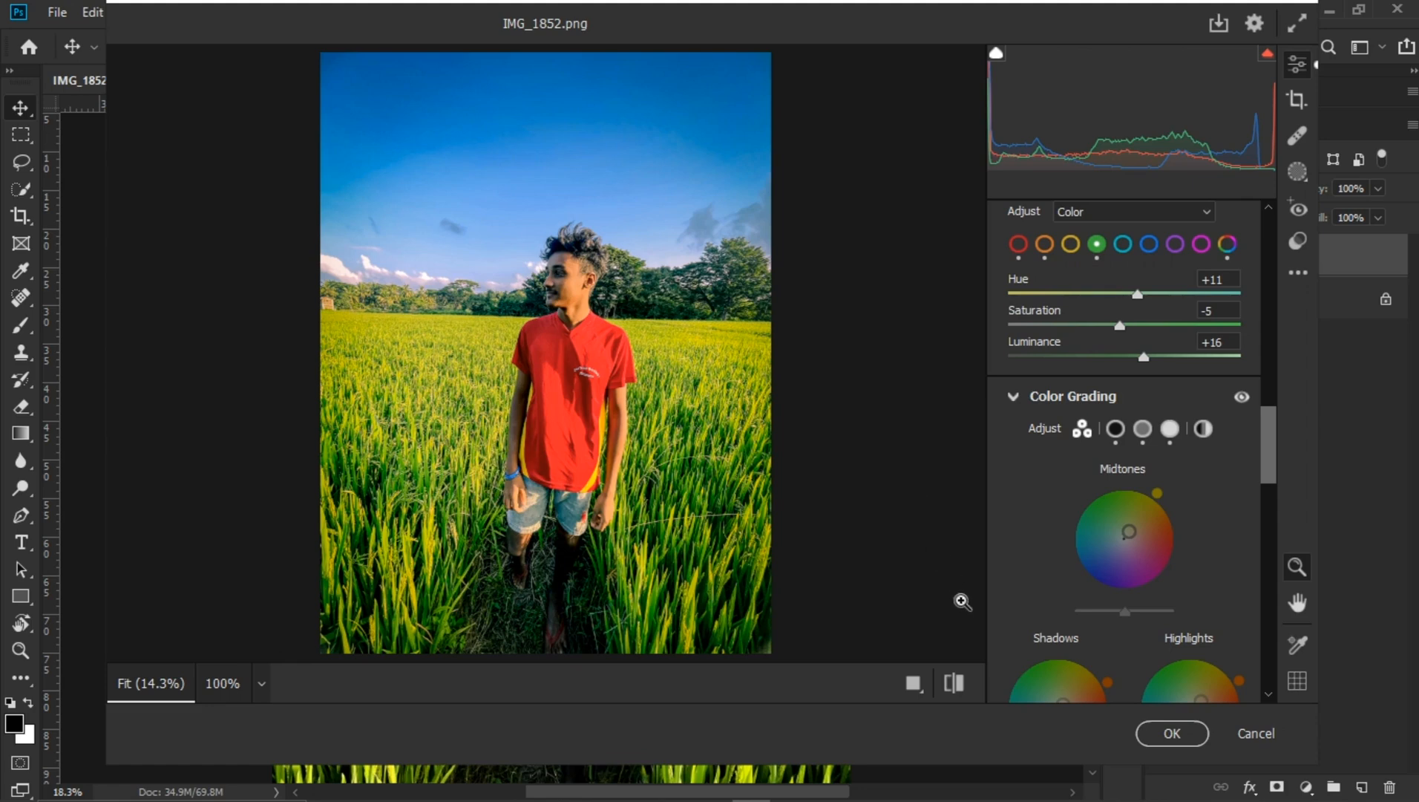
click(954, 683)
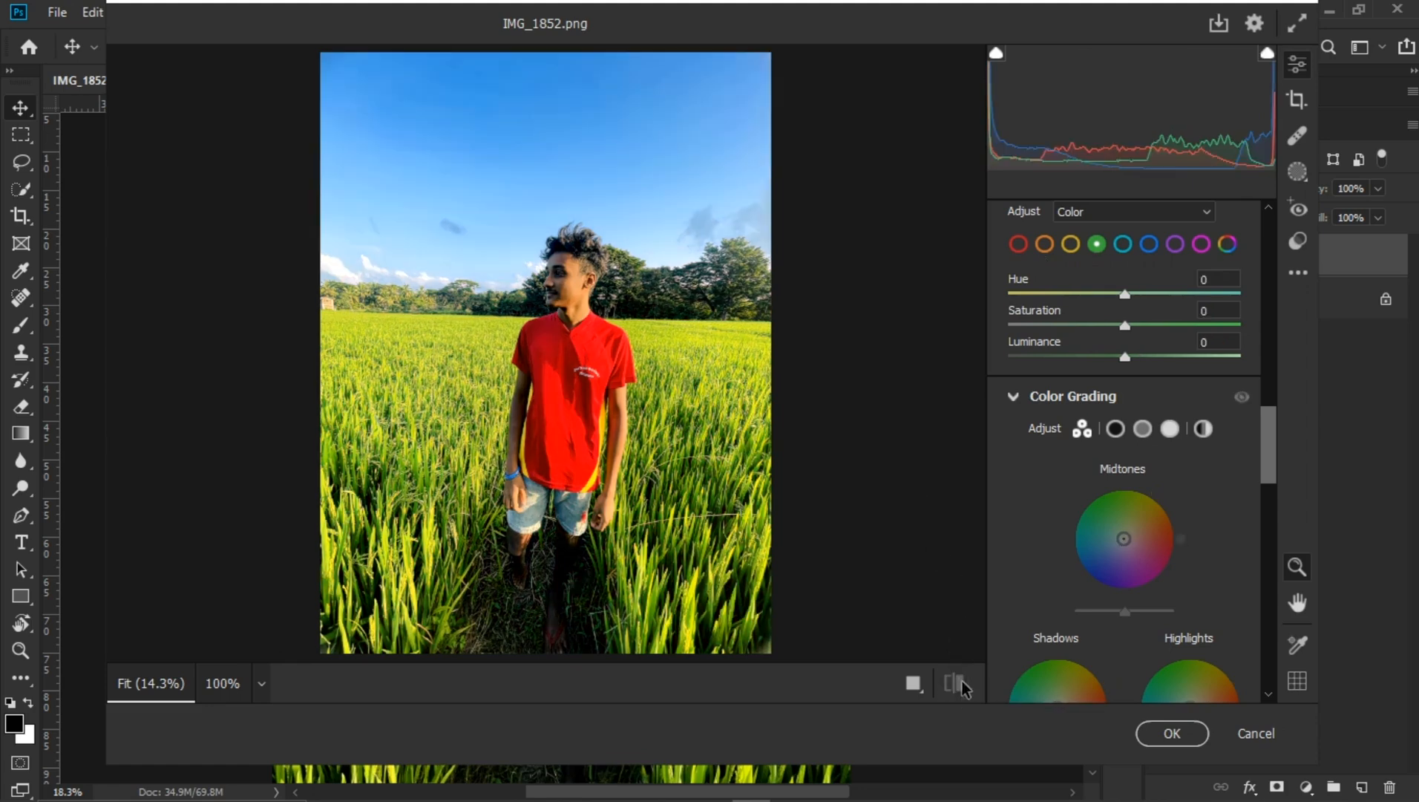
click(962, 683)
click(962, 683)
click(962, 683)
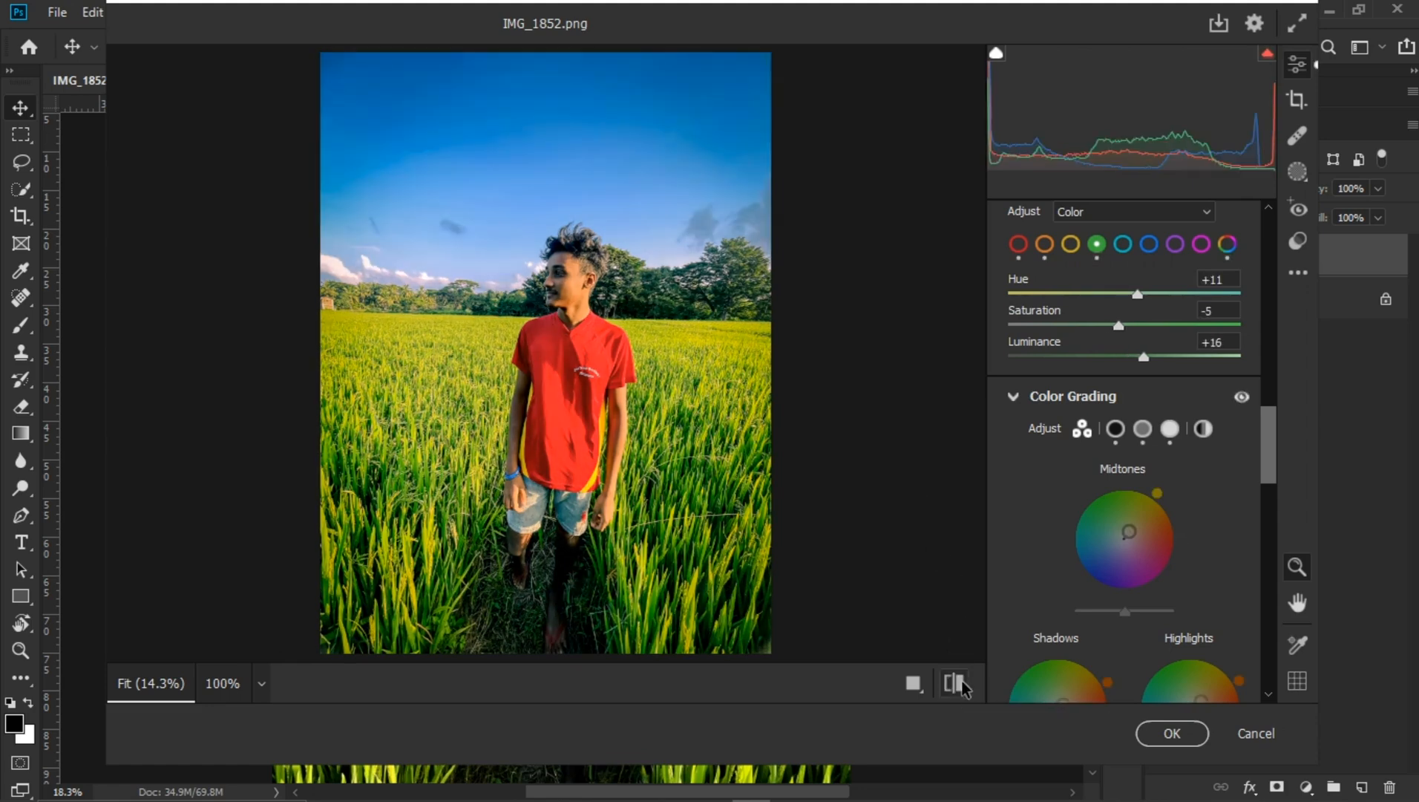
click(1158, 732)
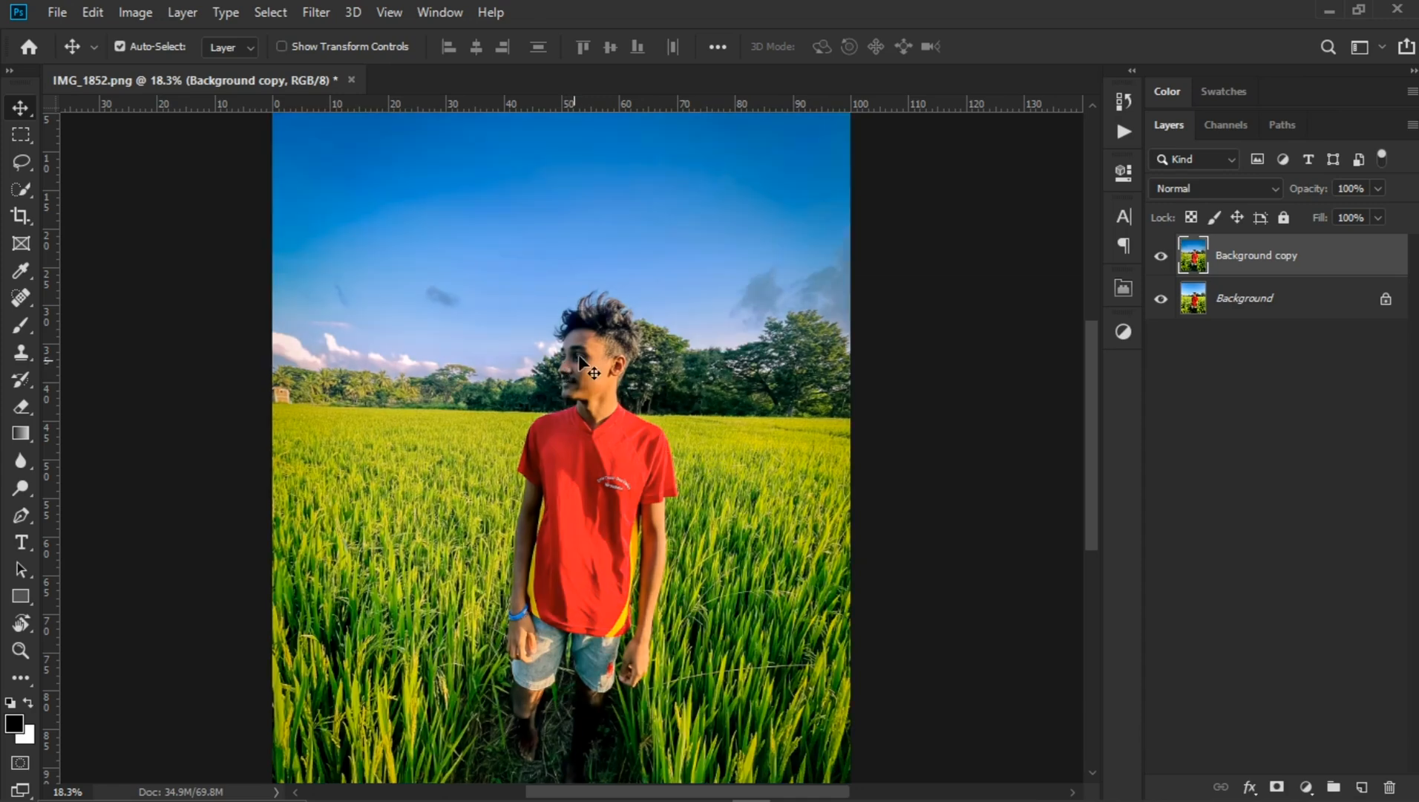
- Add a Selective Color adjustment layer and set the Reds to Yellow +8% and Black -38%
scroll(575, 375, up, 5)
scroll(601, 379, up, 1)
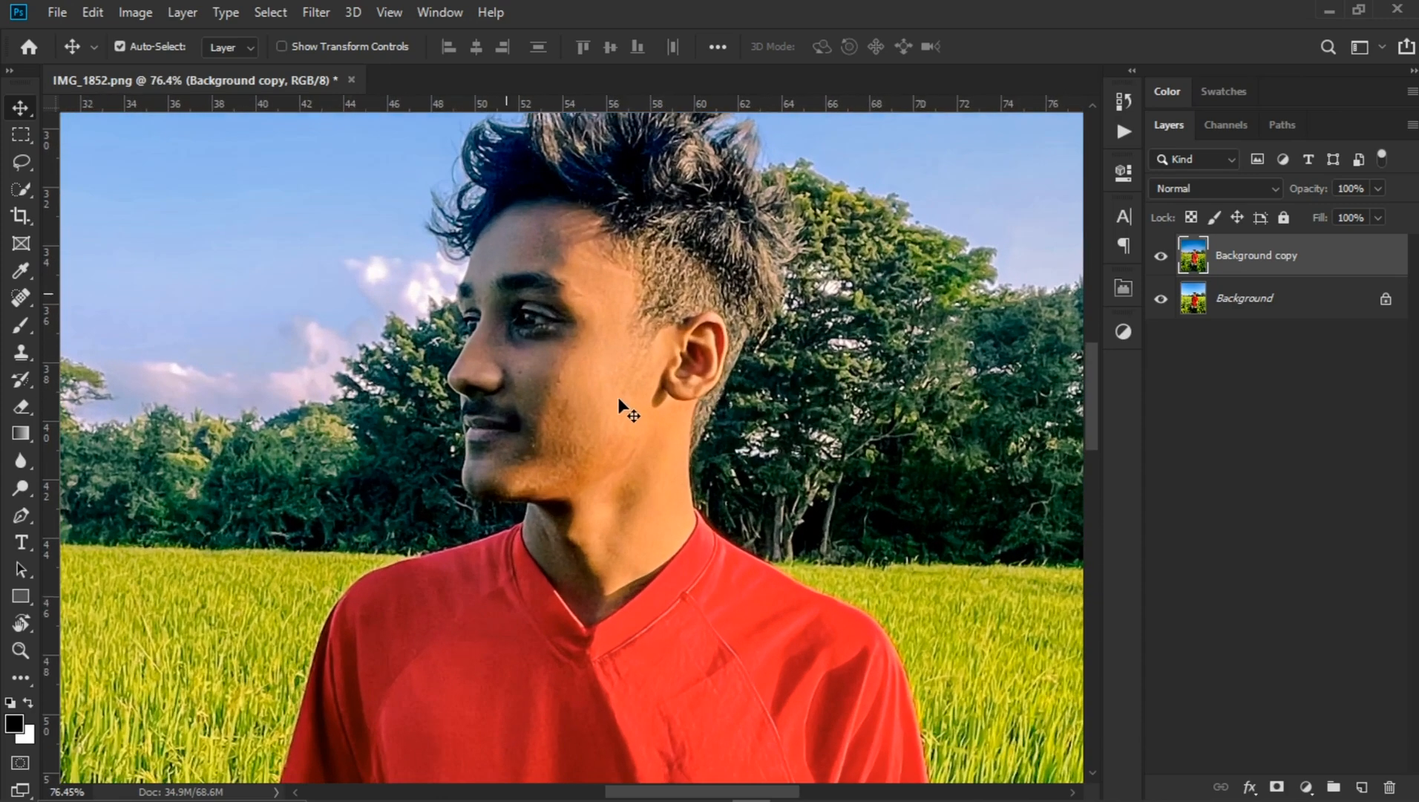
click(1305, 790)
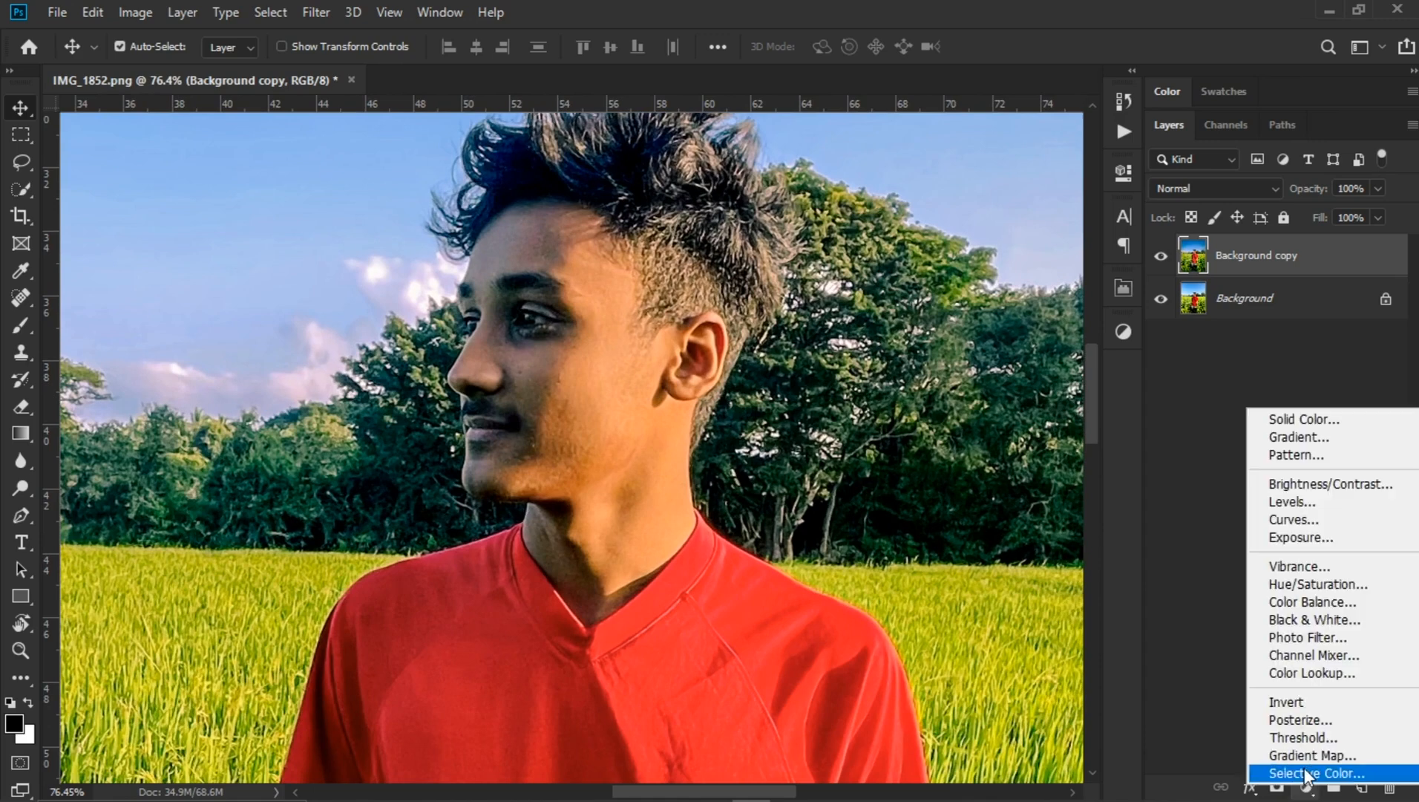
click(1298, 771)
drag(945, 423, 956, 377)
click(918, 379)
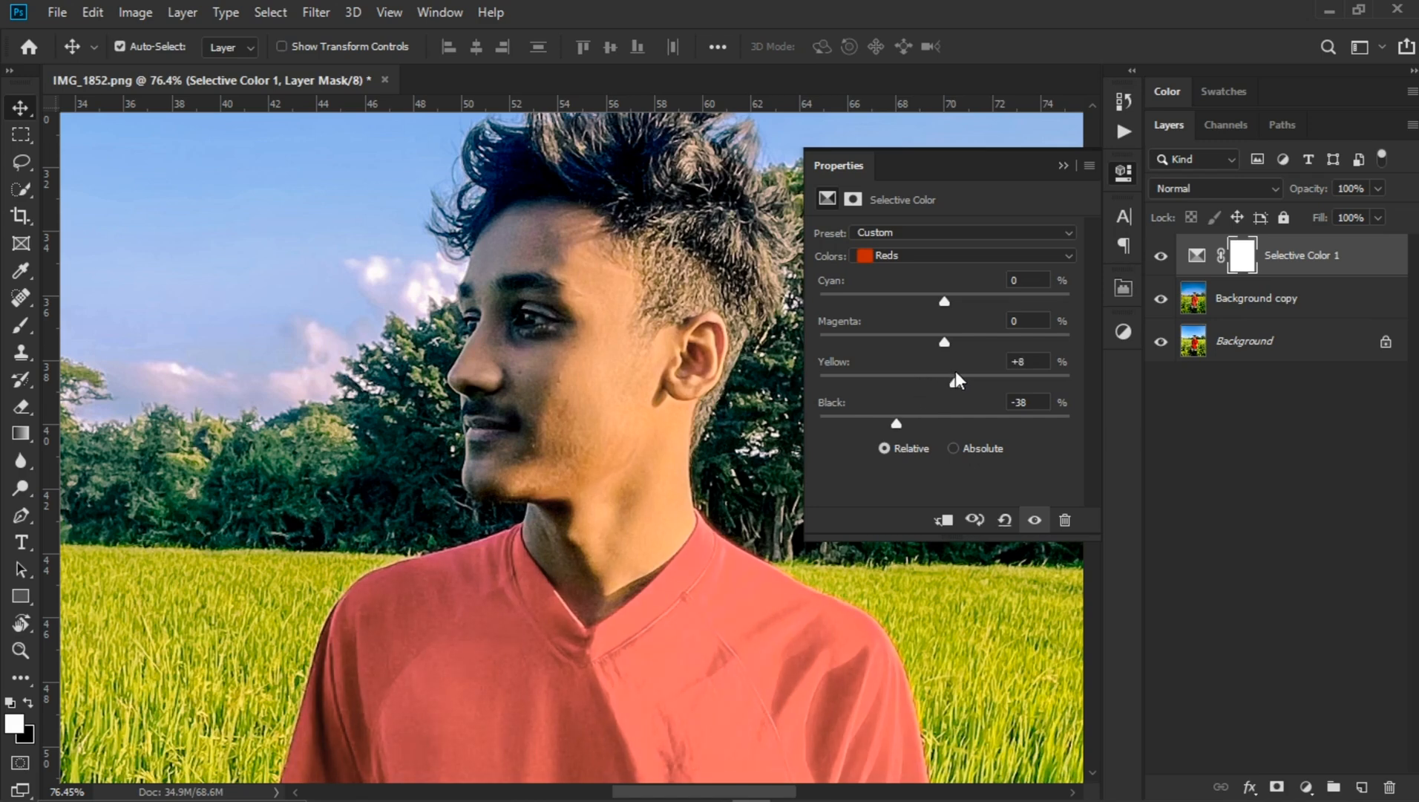
- Close the Selective Color properties and invert the adjustment layer's mask to black
click(1121, 177)
scroll(582, 427, down, 5)
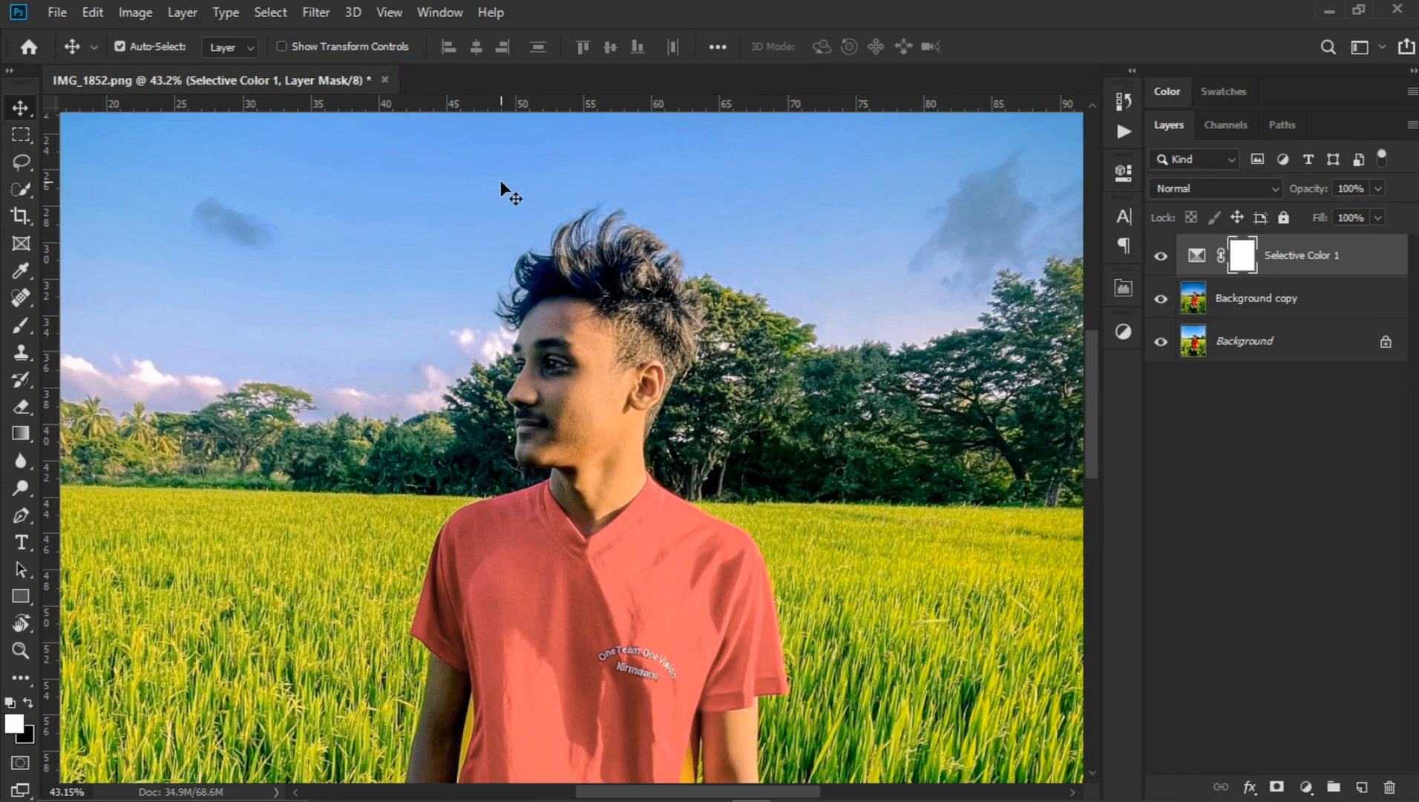
key(ctrl+i)
- Paint white with a soft brush on the Selective Color mask over the man's face and neck to brighten the skin
scroll(501, 190, down, 5)
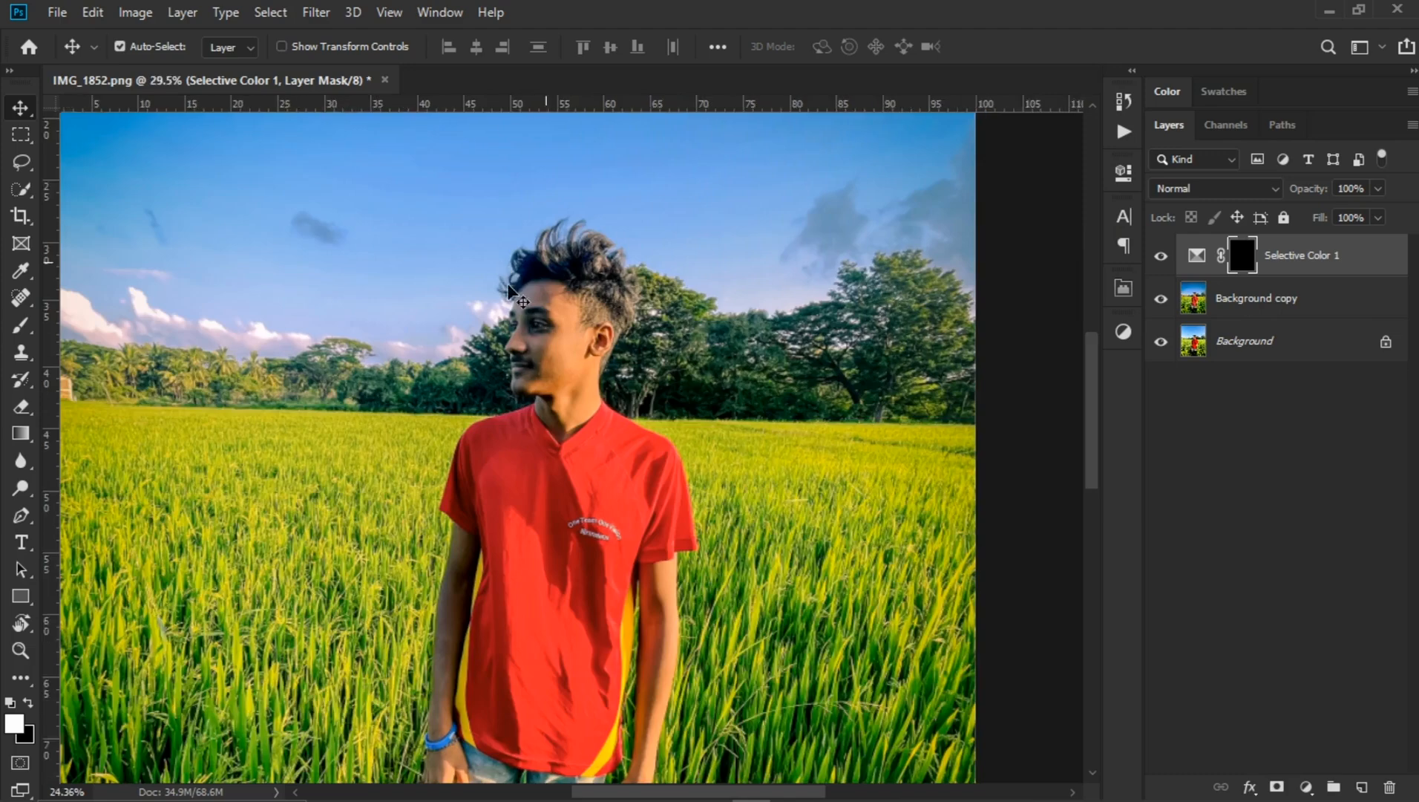
scroll(532, 320, up, 4)
key(b)
scroll(649, 469, up, 5)
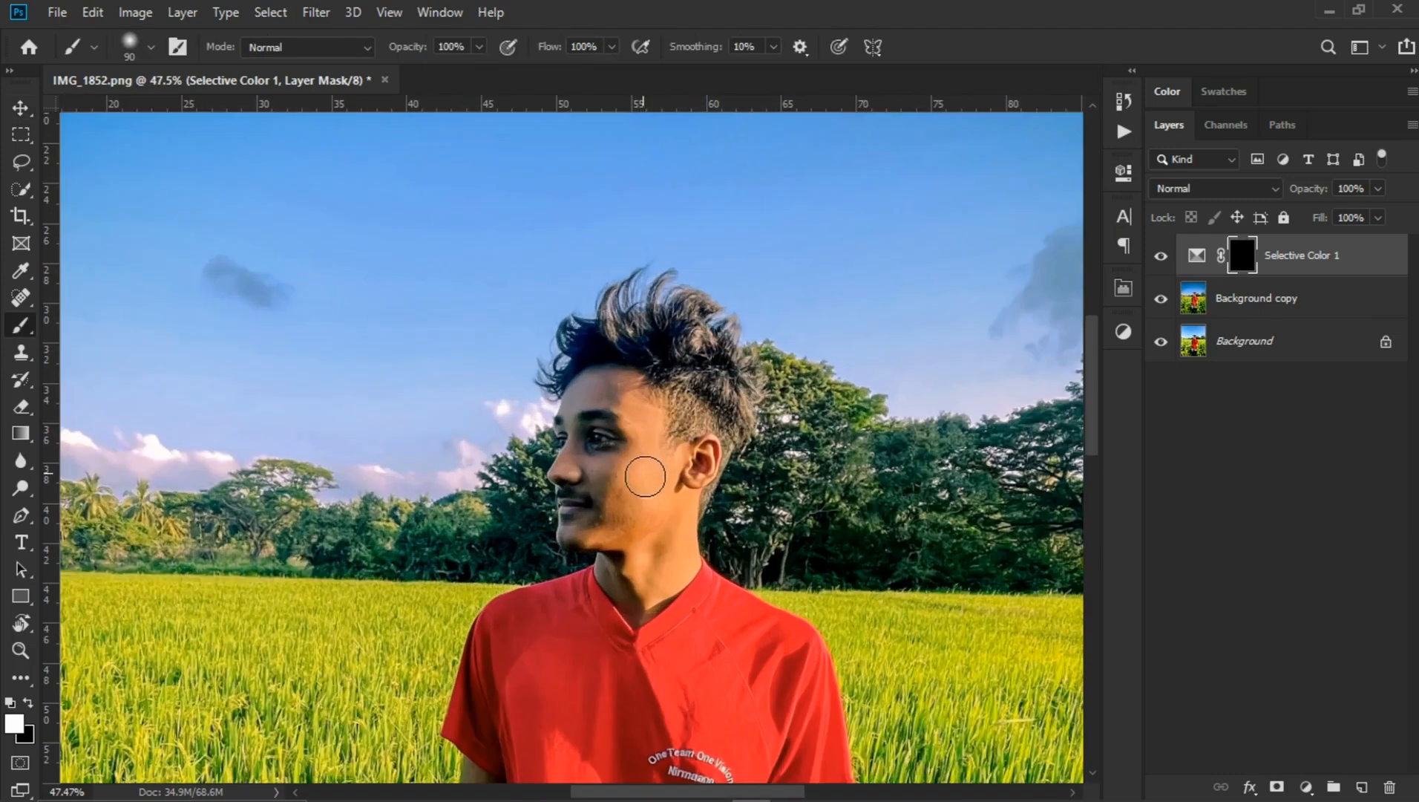
mouse_move(652, 466)
mouse_down()
mouse_move(619, 457)
mouse_move(642, 460)
mouse_move(625, 541)
mouse_move(609, 544)
mouse_move(605, 446)
mouse_move(615, 480)
mouse_move(655, 352)
mouse_move(660, 469)
mouse_move(741, 426)
mouse_move(711, 538)
mouse_move(774, 420)
mouse_move(718, 622)
mouse_move(723, 534)
mouse_move(730, 677)
mouse_move(663, 750)
mouse_move(701, 588)
mouse_move(618, 737)
mouse_move(583, 747)
mouse_move(609, 491)
mouse_move(574, 586)
mouse_move(552, 484)
mouse_move(467, 456)
mouse_move(481, 410)
mouse_move(499, 445)
mouse_move(473, 345)
mouse_move(504, 260)
mouse_move(616, 308)
mouse_move(471, 275)
mouse_move(640, 348)
mouse_move(552, 437)
mouse_move(489, 452)
mouse_move(536, 576)
mouse_move(478, 599)
mouse_move(480, 612)
mouse_move(697, 555)
mouse_up()
scroll(681, 444, down, 4)
scroll(677, 441, down, 5)
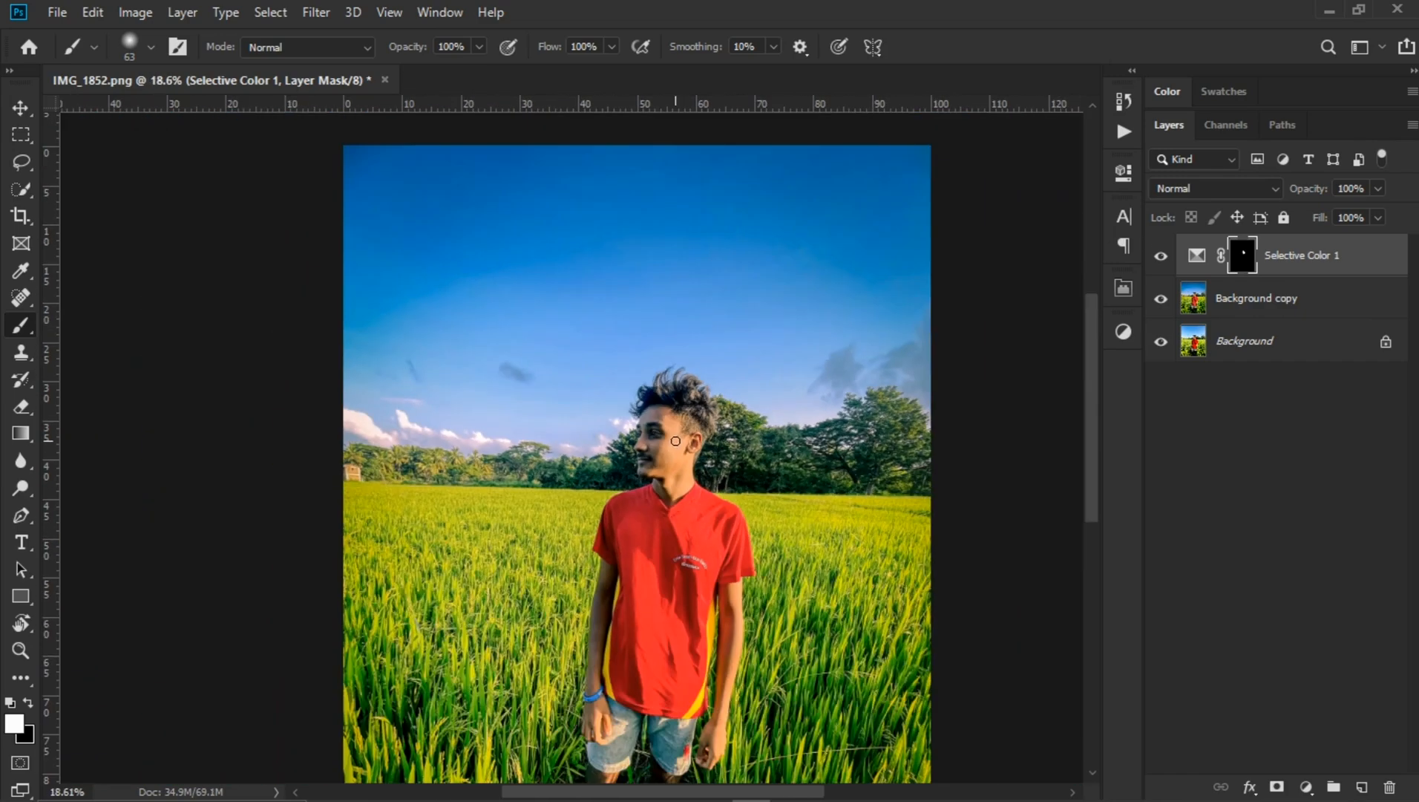
- Paint white with the brush at size 141 on the Selective Color mask over the man's arms, hands and legs
drag(608, 577, 608, 569)
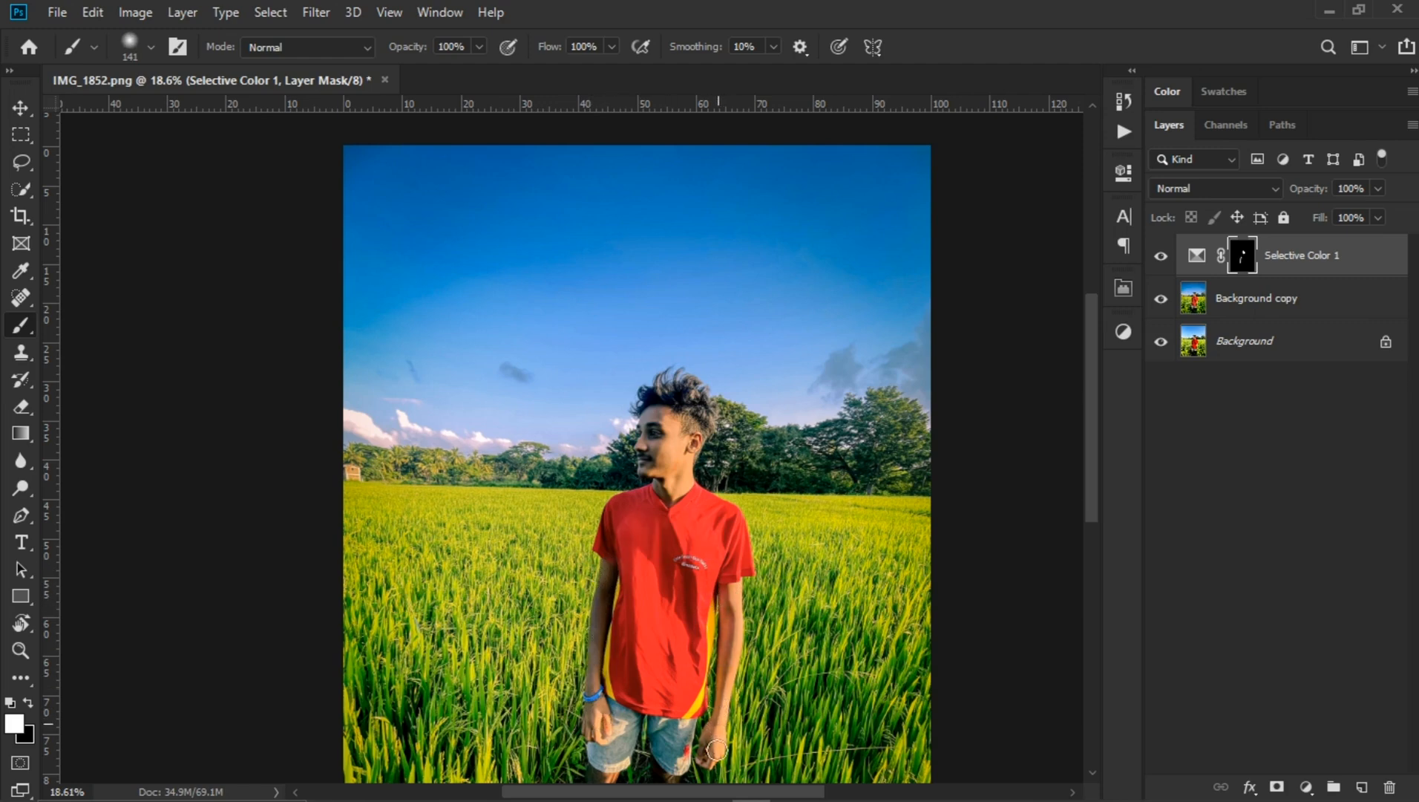
scroll(598, 627, down, 2)
scroll(598, 628, up, 1)
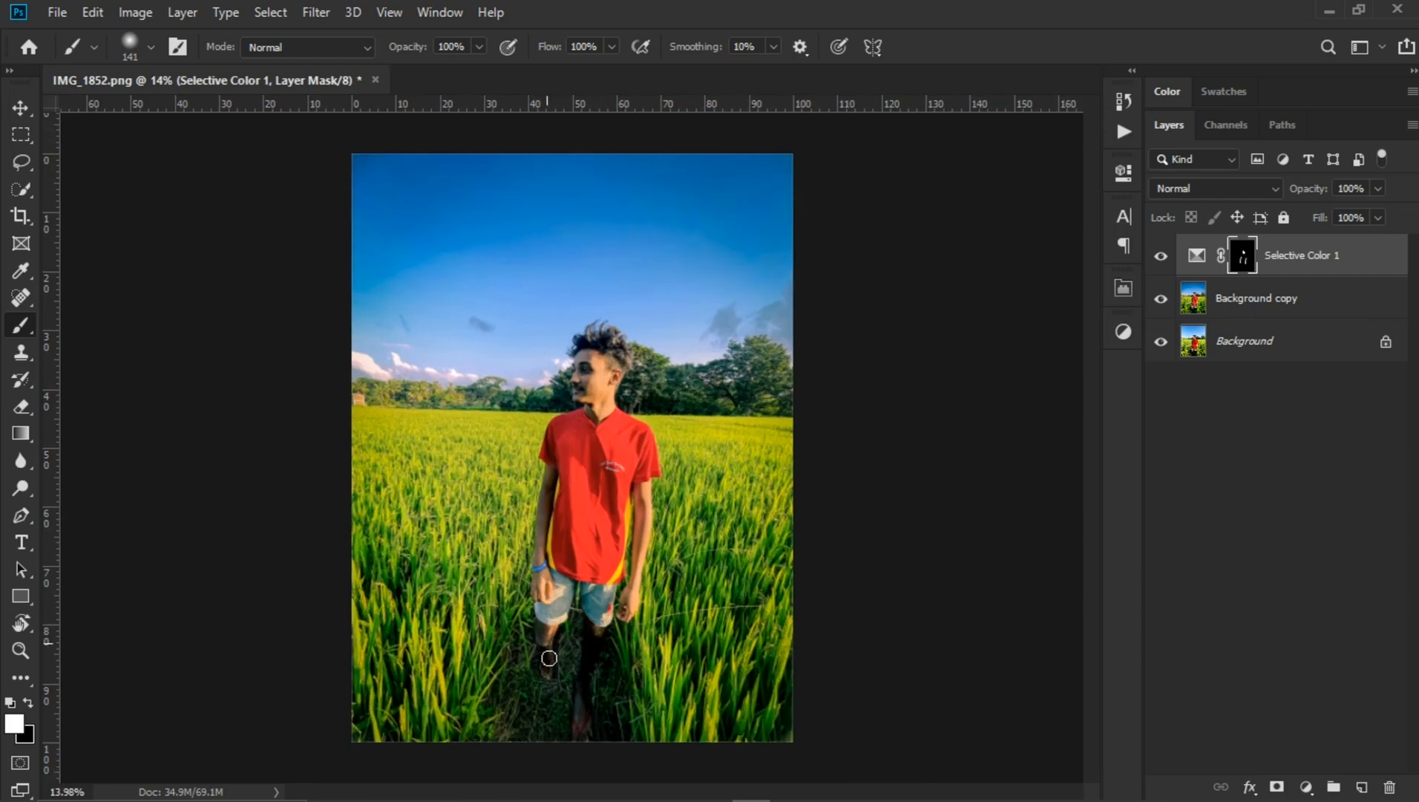
scroll(591, 731, down, 2)
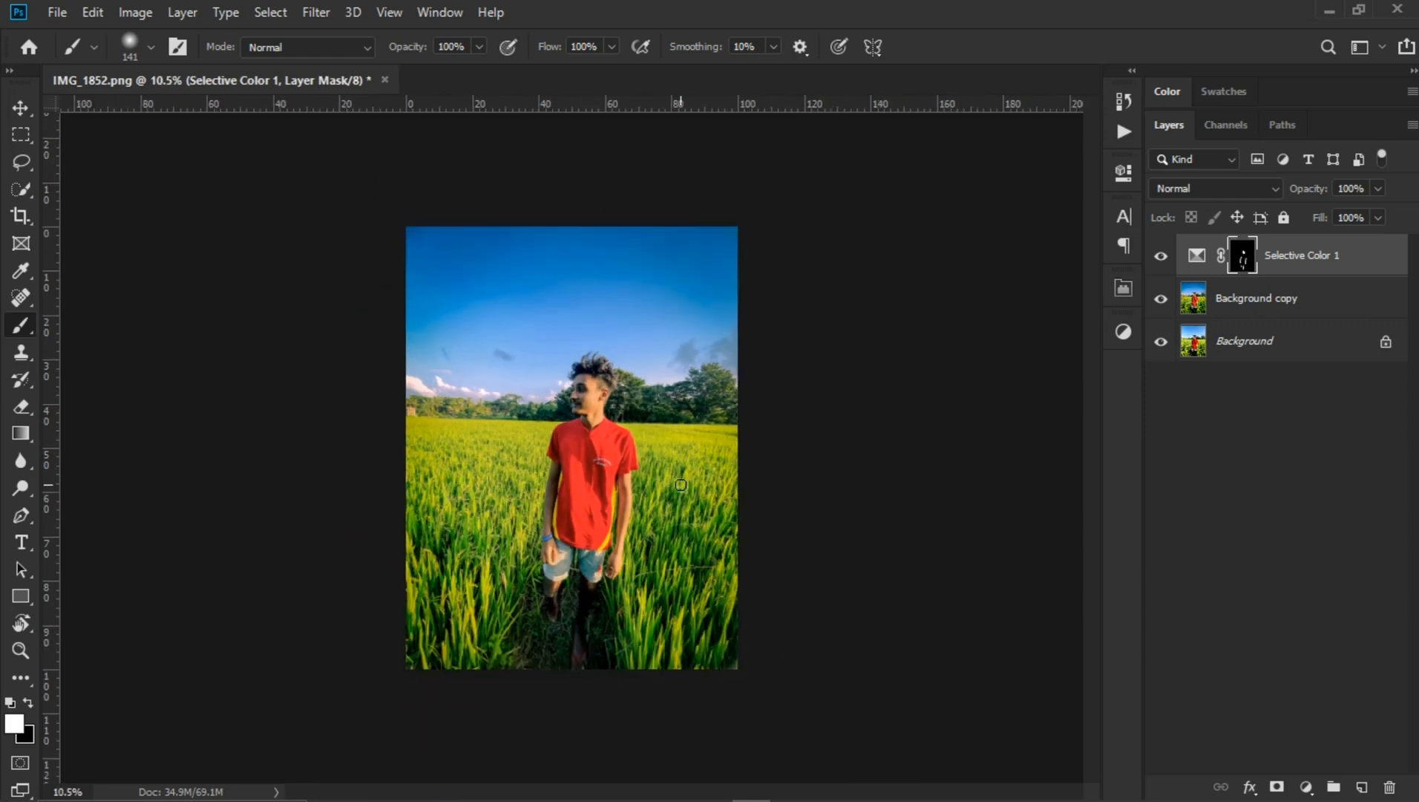
- Feather the Selective Color layer mask by 2.6 px to soften the painted edges
scroll(592, 731, up, 4)
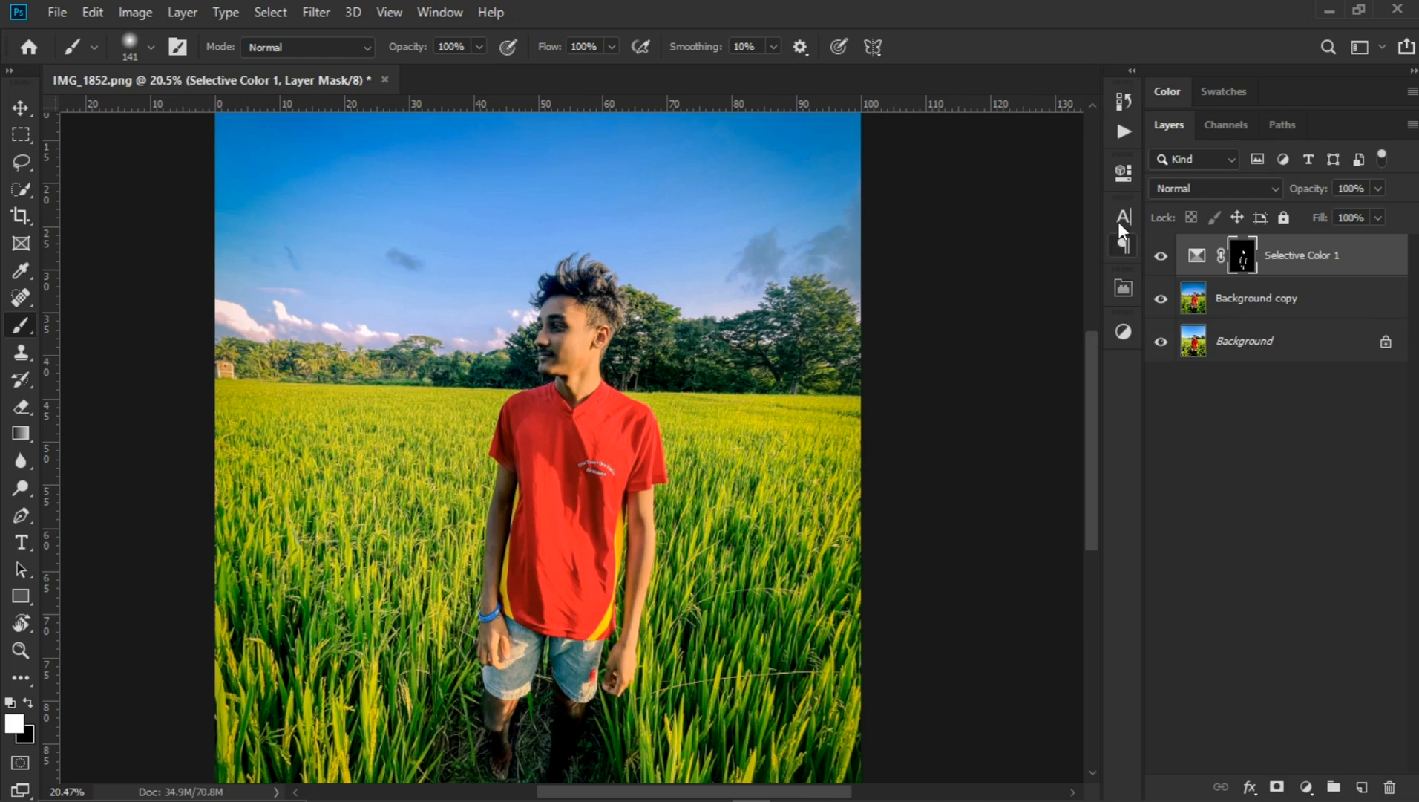
click(1125, 179)
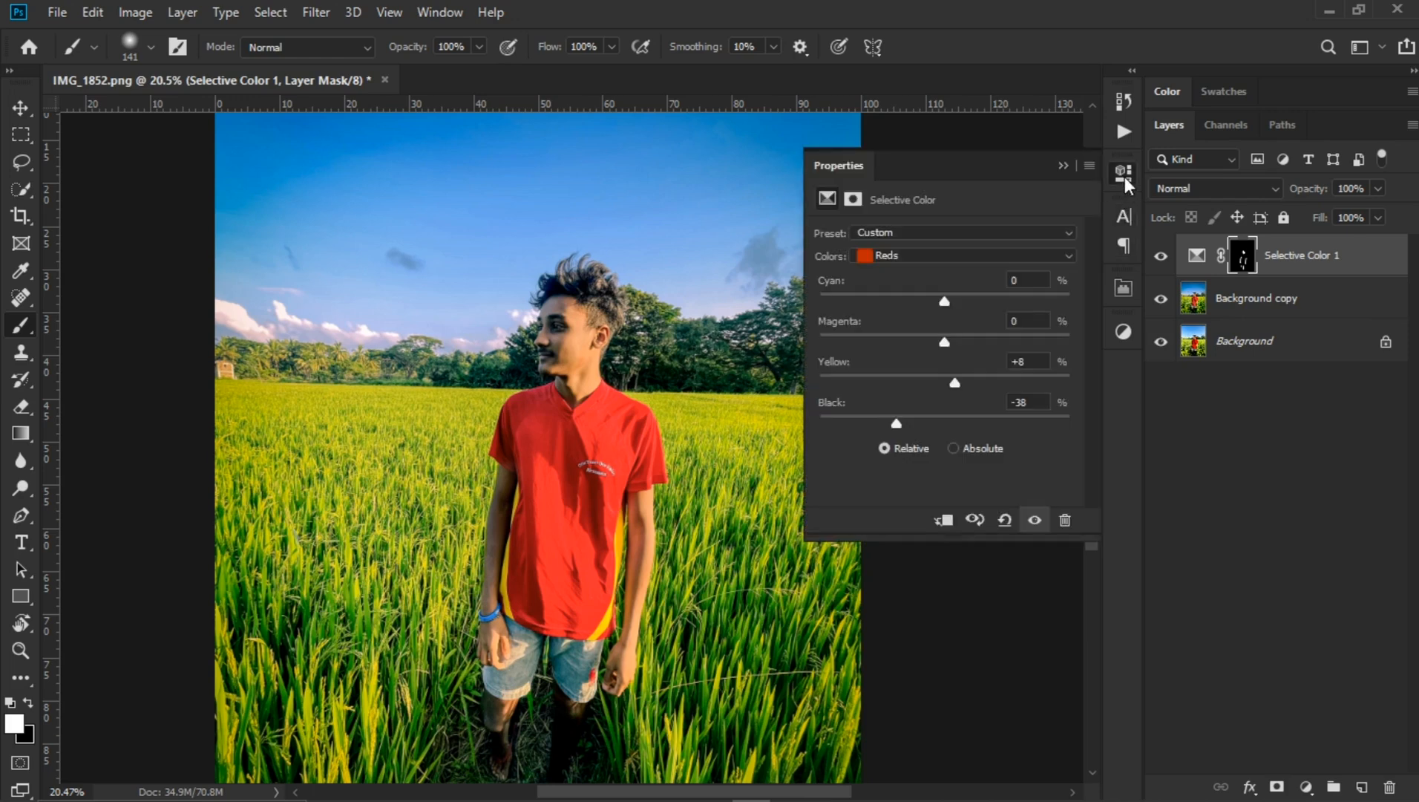
click(854, 199)
drag(819, 371, 854, 371)
- Add a Curves adjustment layer and shape the RGB curve into an S with lowered shadows and midtones and slightly raised highlights
scroll(607, 336, down, 2)
click(1306, 786)
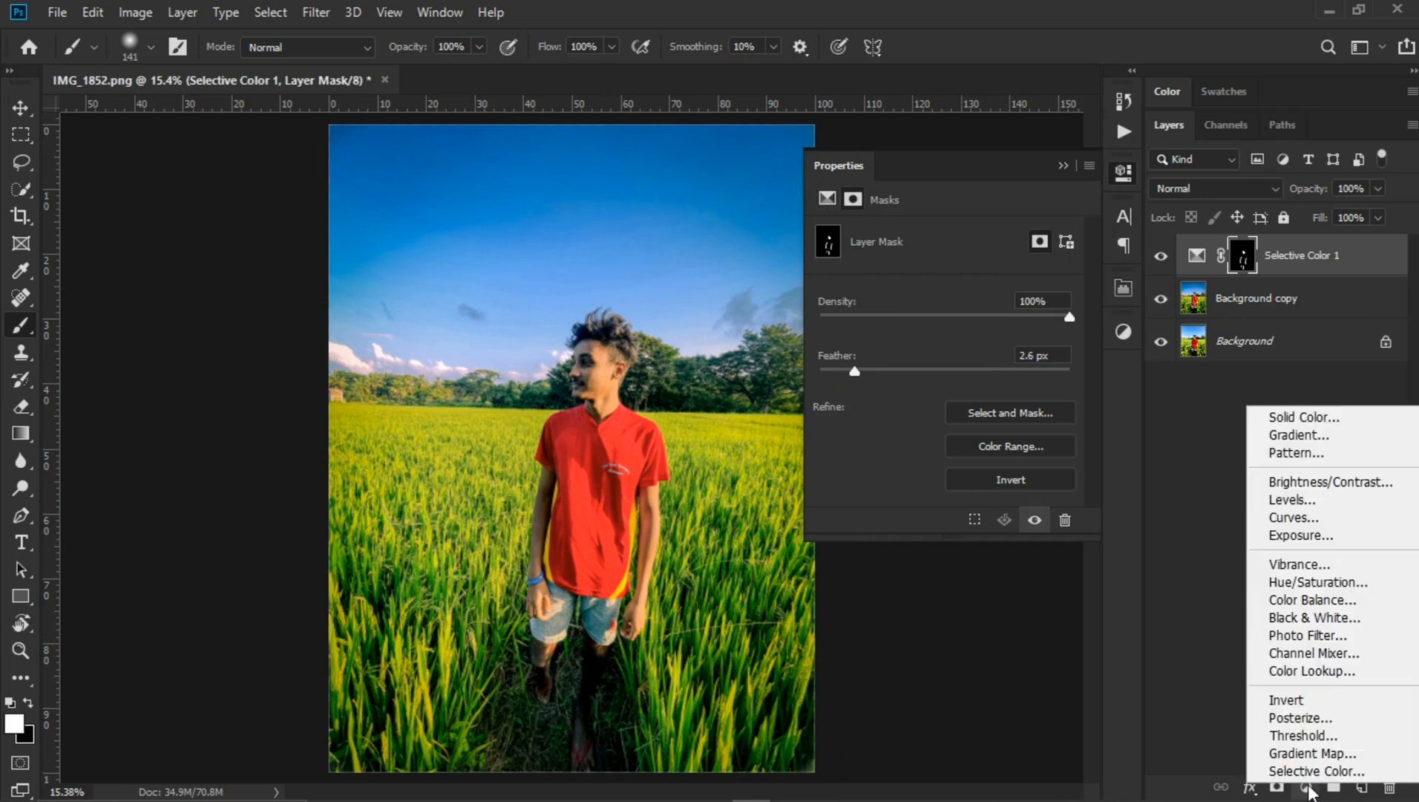
click(1349, 519)
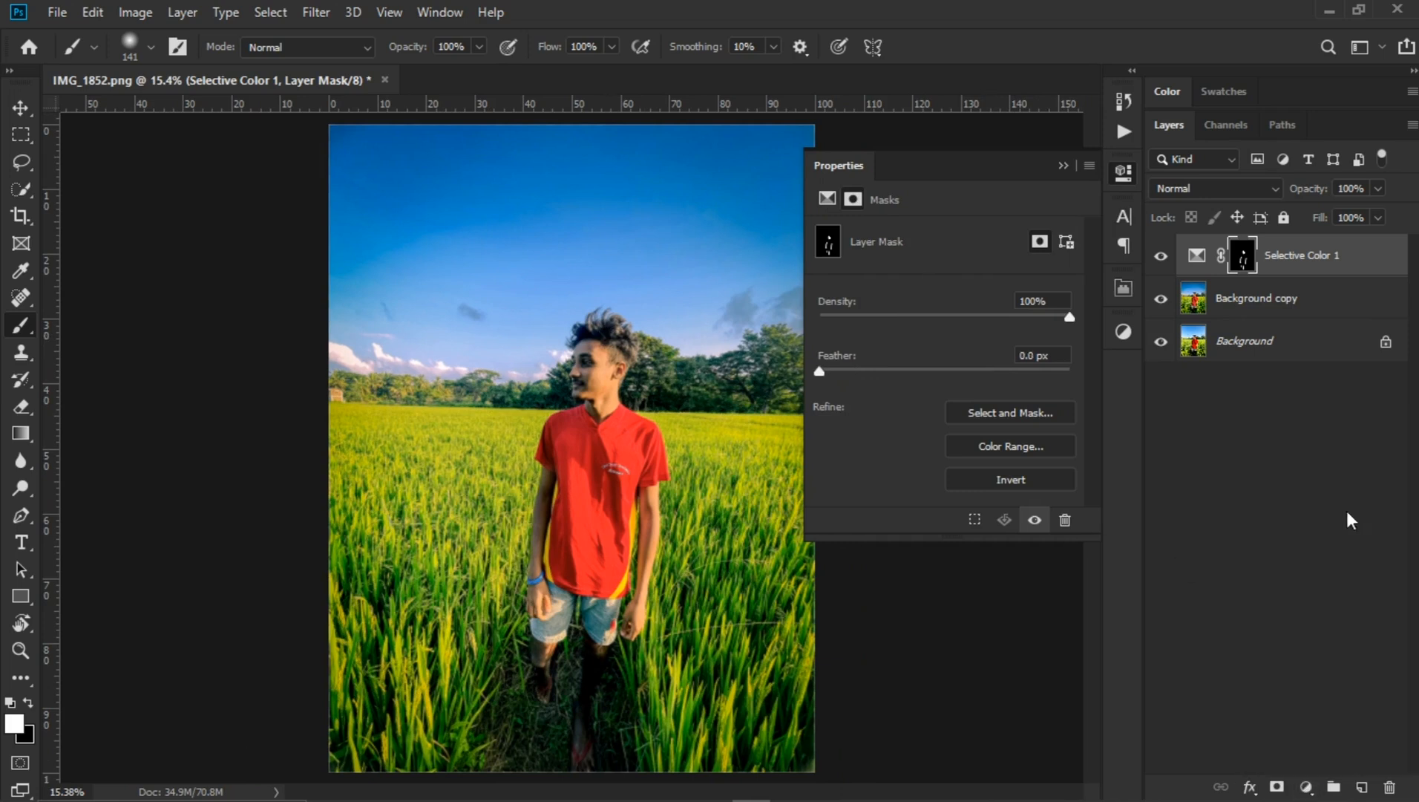
drag(902, 436, 923, 443)
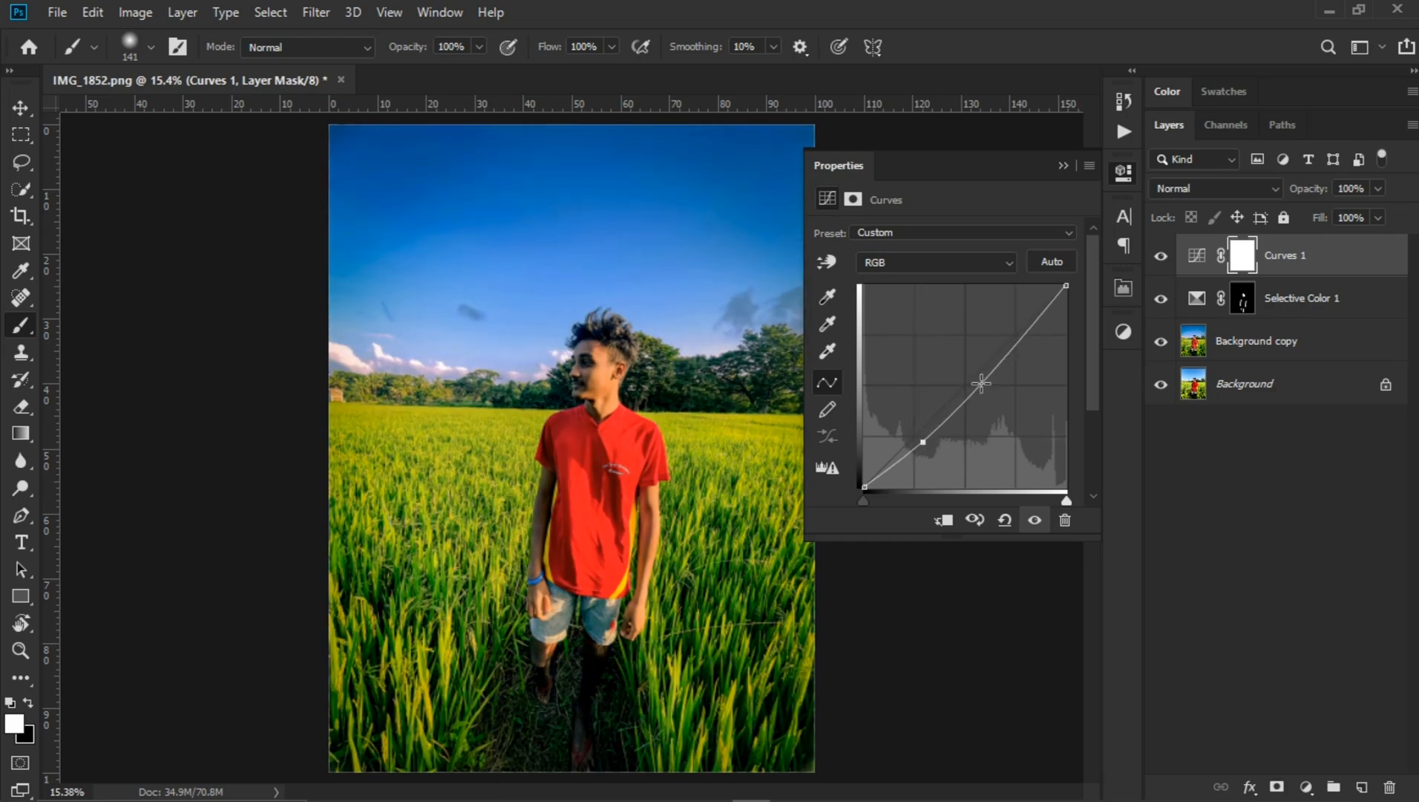
drag(981, 383, 1026, 321)
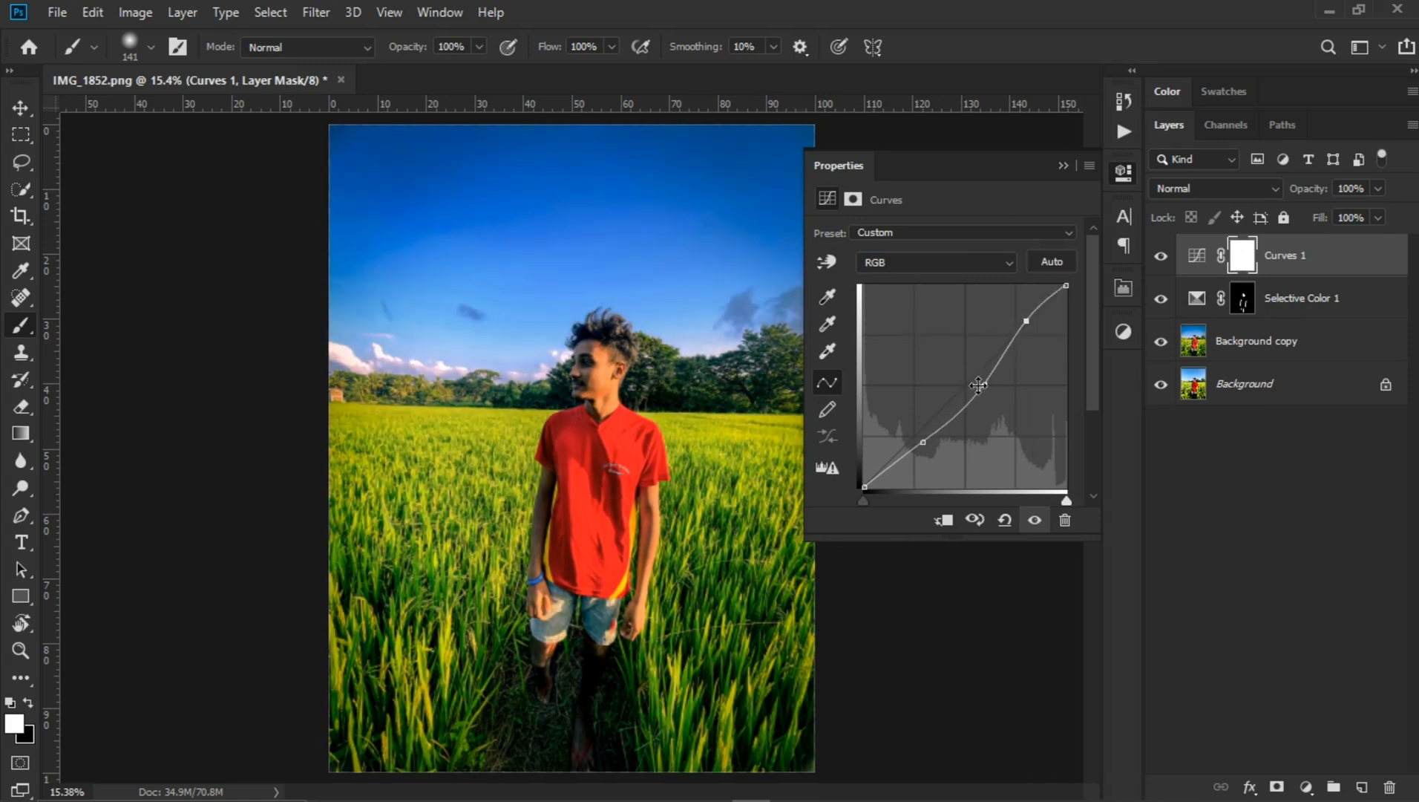
drag(984, 384, 972, 393)
mouse_move(927, 444)
mouse_down()
mouse_move(914, 430)
mouse_move(917, 447)
mouse_up()
- Switch to the Move tool, feather the Curves layer mask by about 1.3 px, and collapse its properties
scroll(628, 385, down, 3)
scroll(625, 385, up, 2)
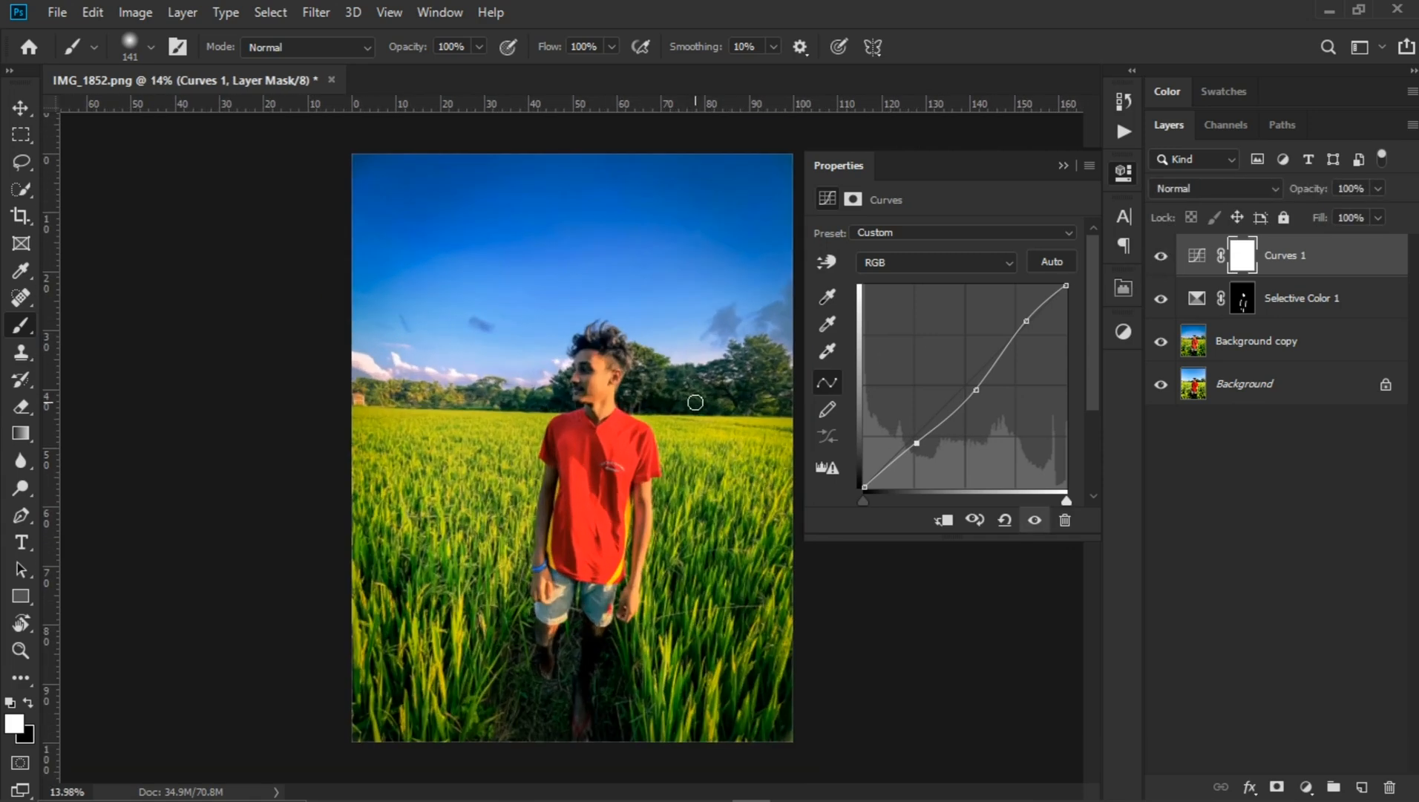
click(24, 112)
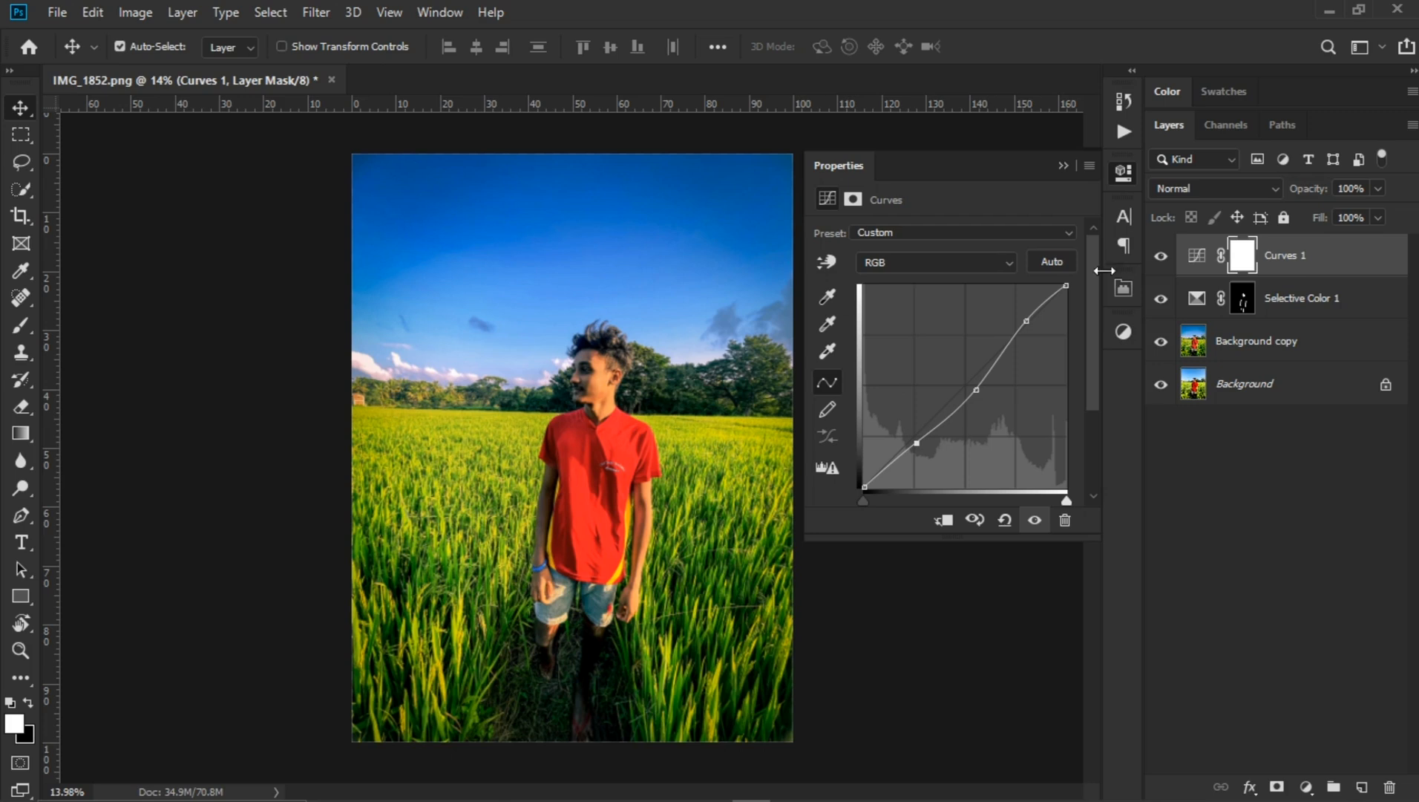
click(853, 199)
drag(820, 370, 847, 369)
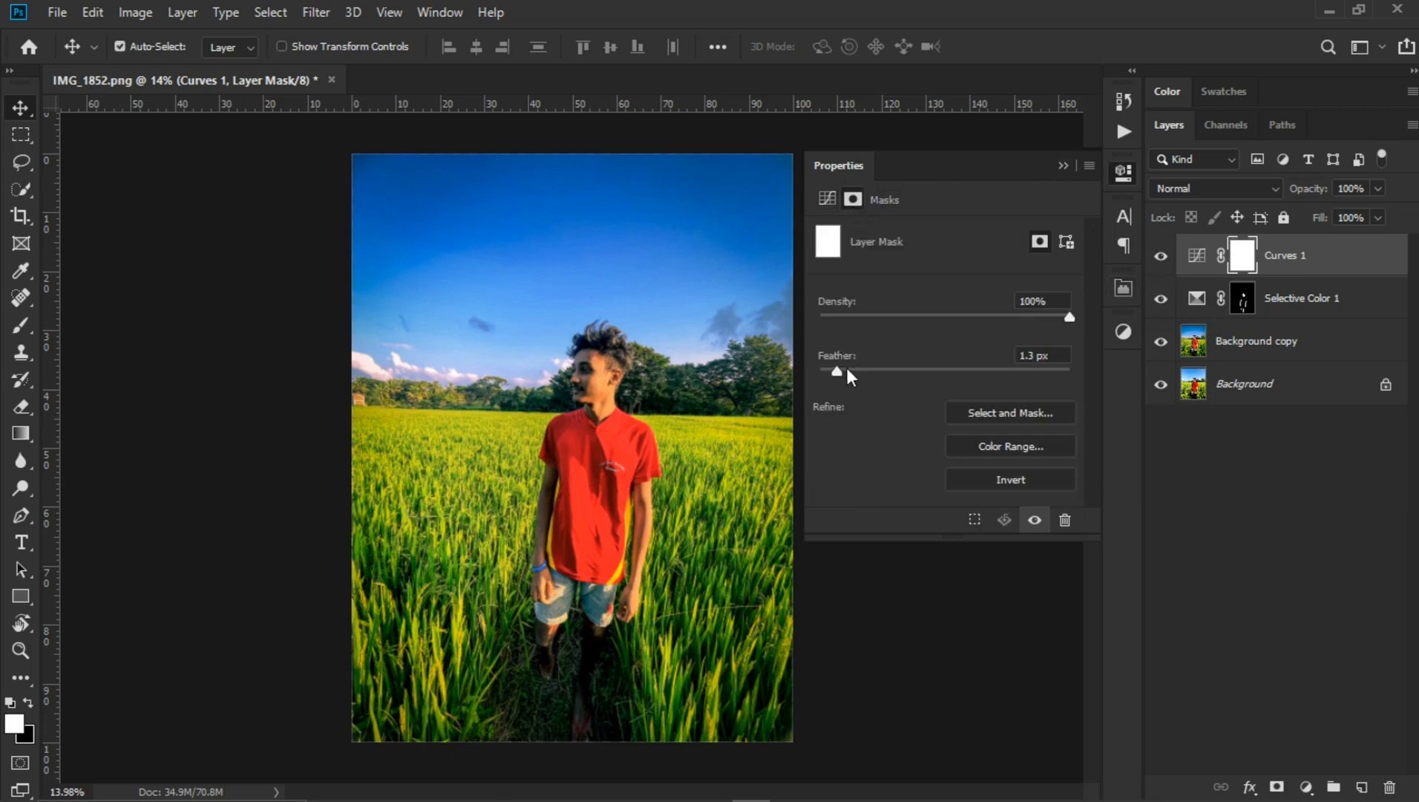
click(1064, 165)
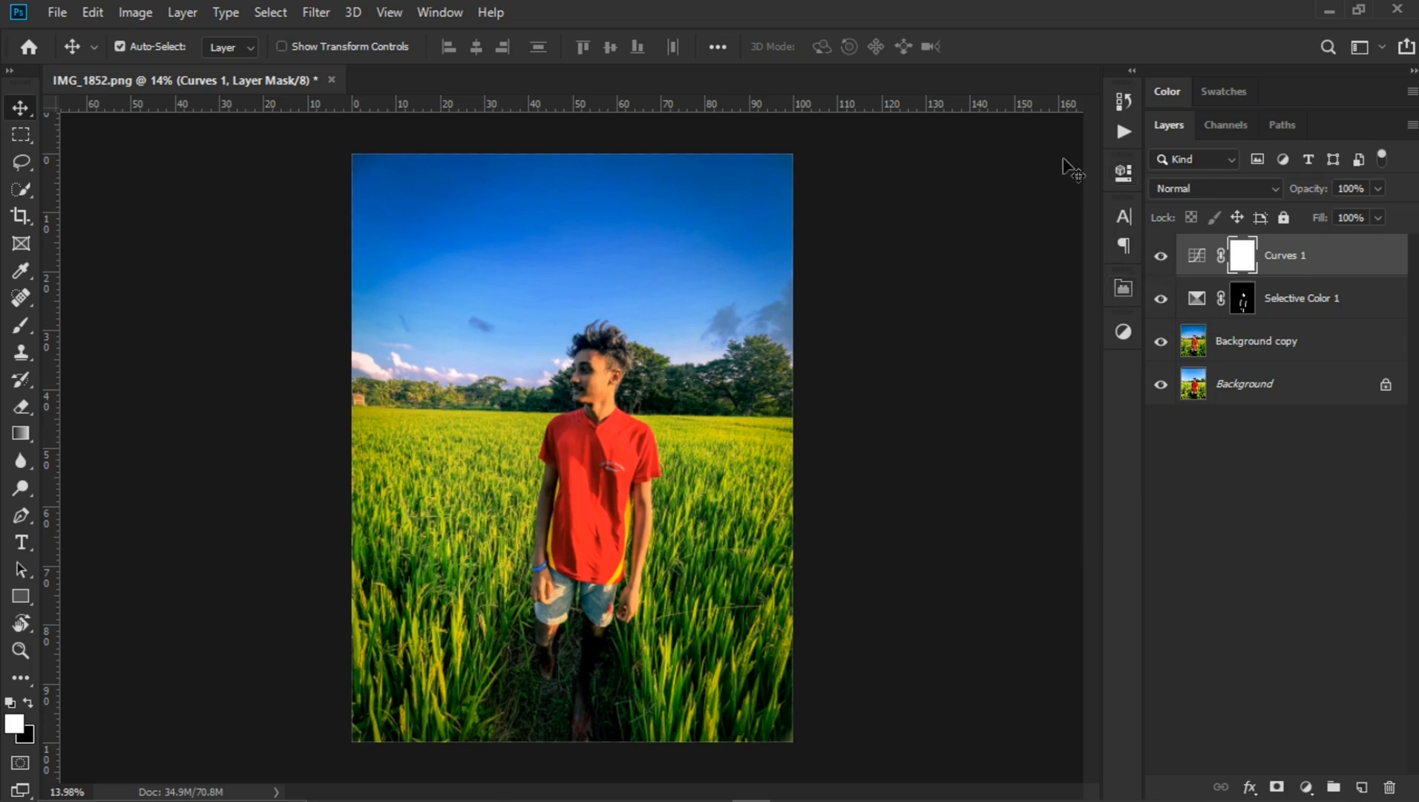
- Compare the original Background with the graded photo by toggling all other layers' visibility, and inspect the result up close
alt+click(1161, 386)
alt+click(1161, 386)
alt+click(1161, 387)
alt+click(1161, 388)
scroll(649, 444, up, 3)
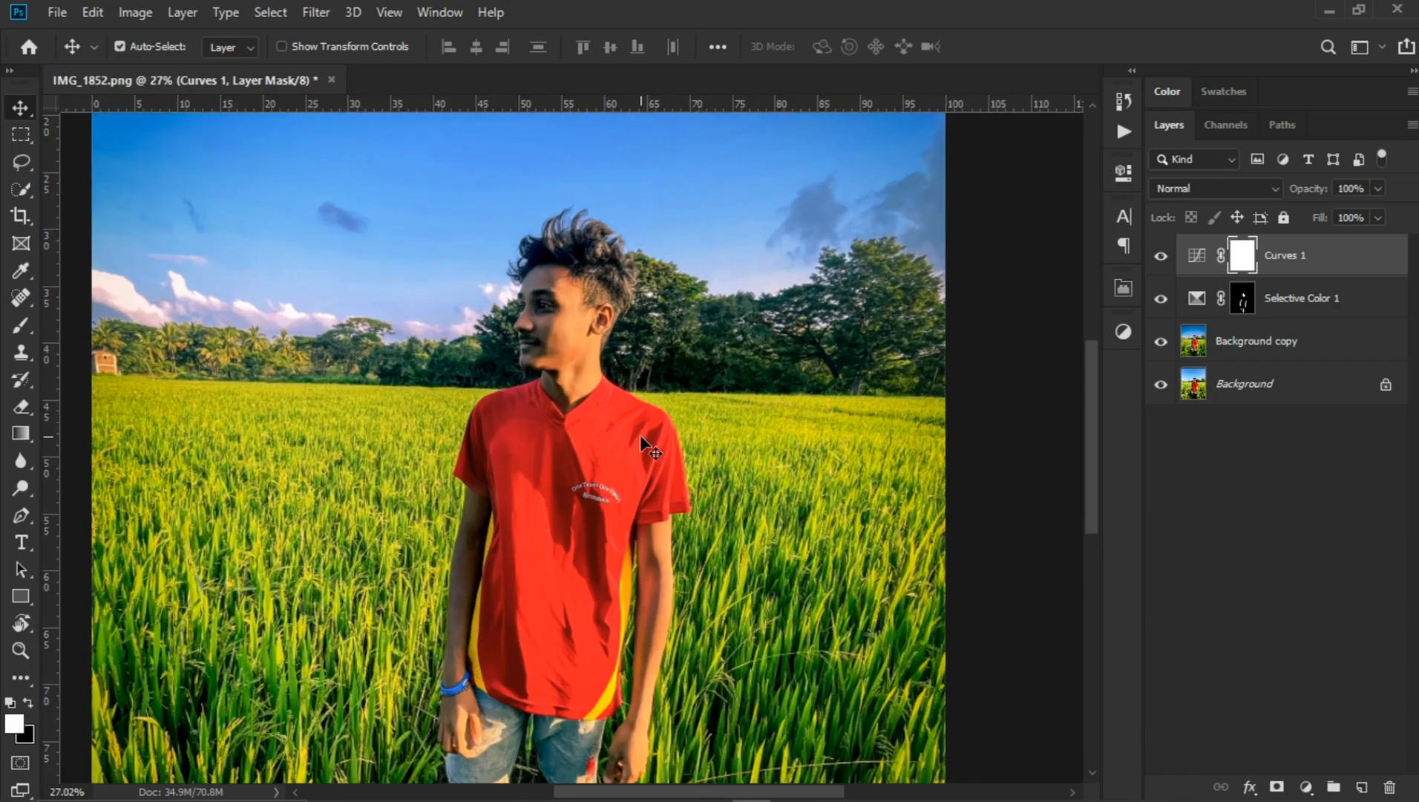
scroll(568, 333, down, 3)
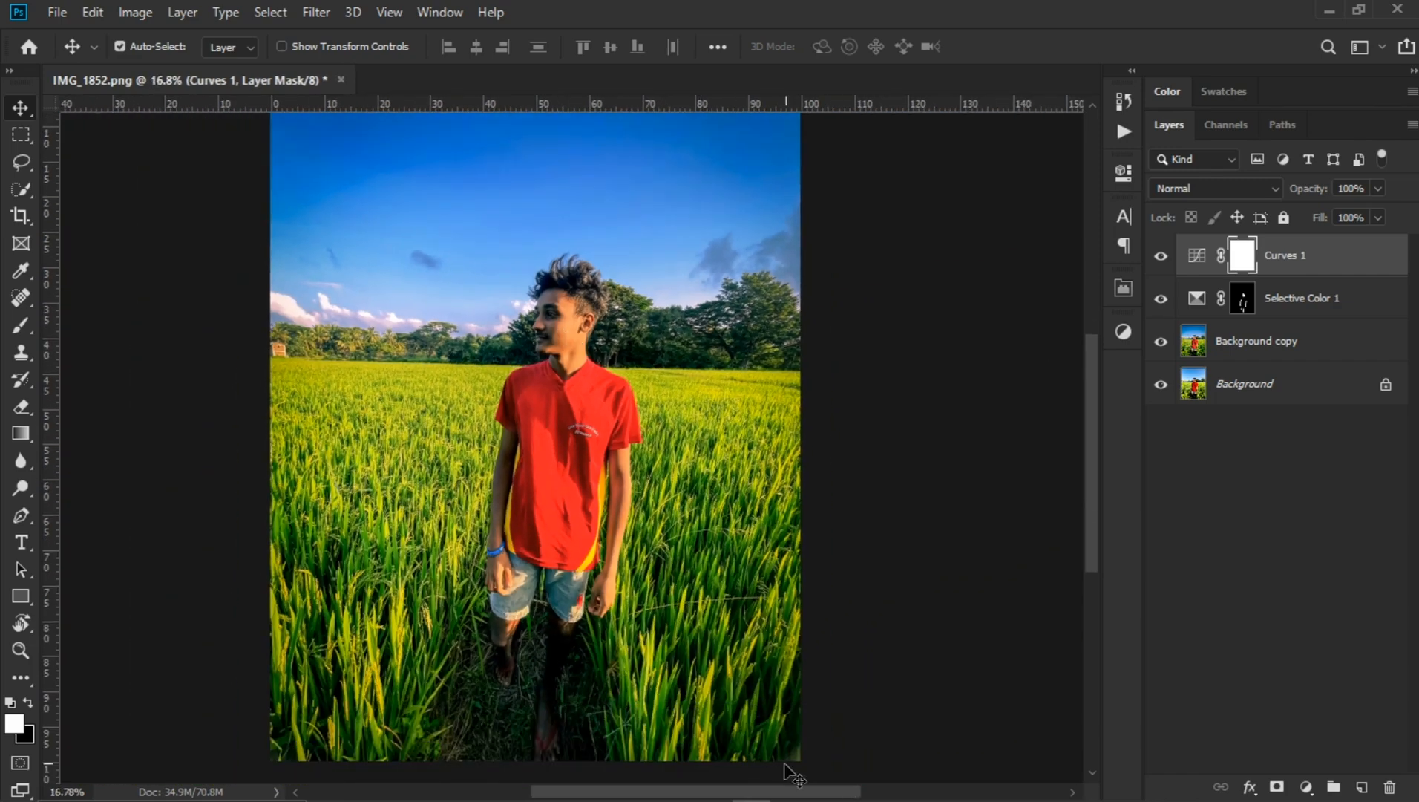